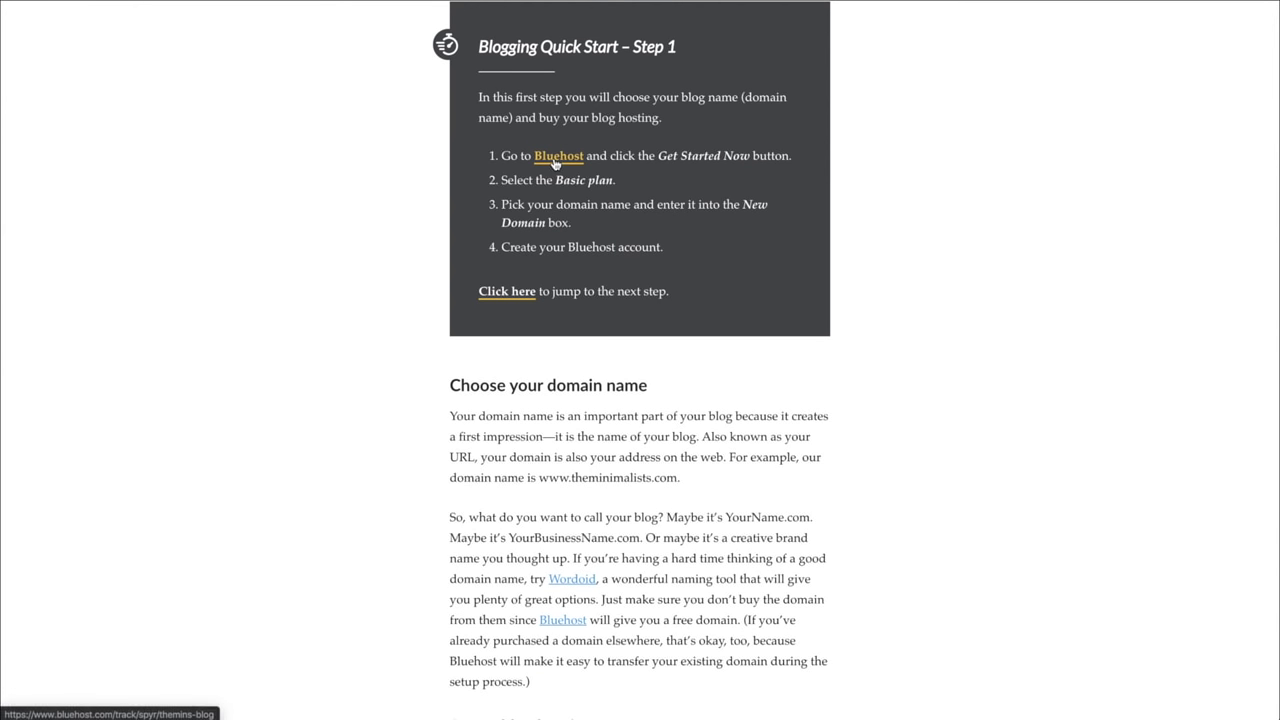
- Open the Bluehost offer from the blogging guide, start the signup and choose the basic hosting plan
{"action": "left_click", "coordinate": [556, 163]}
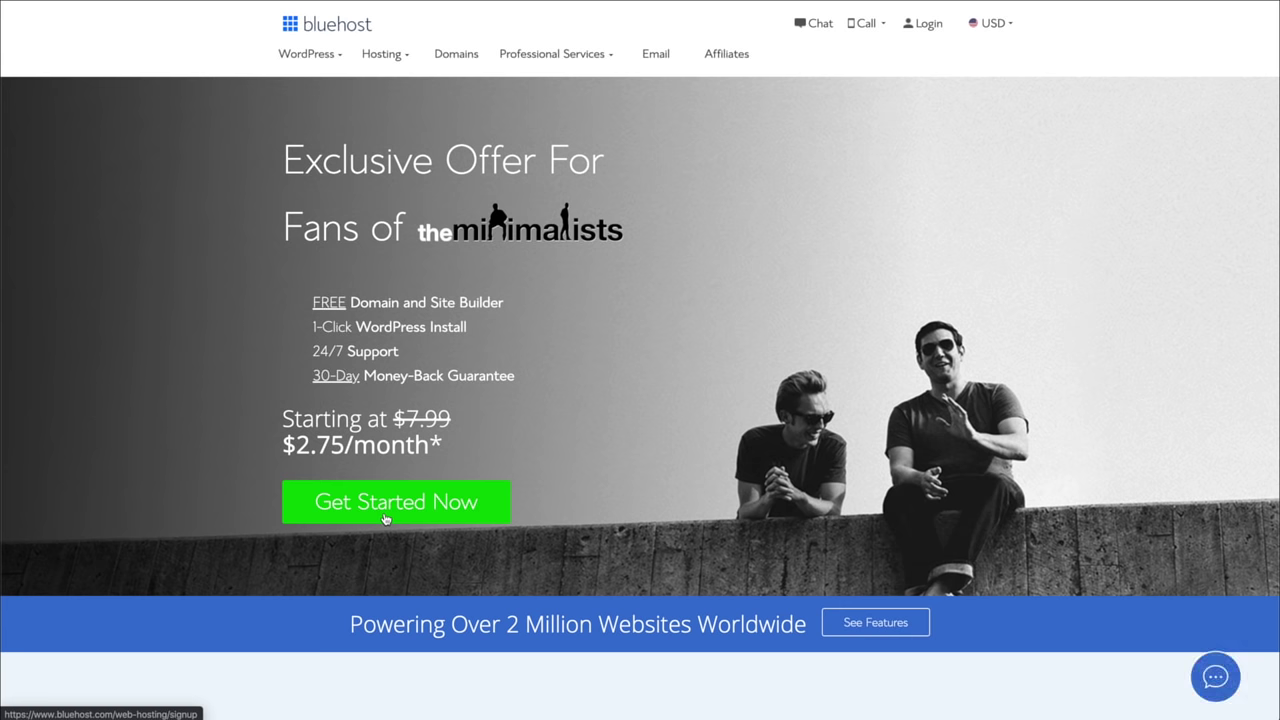
{"action": "left_click", "coordinate": [385, 517]}
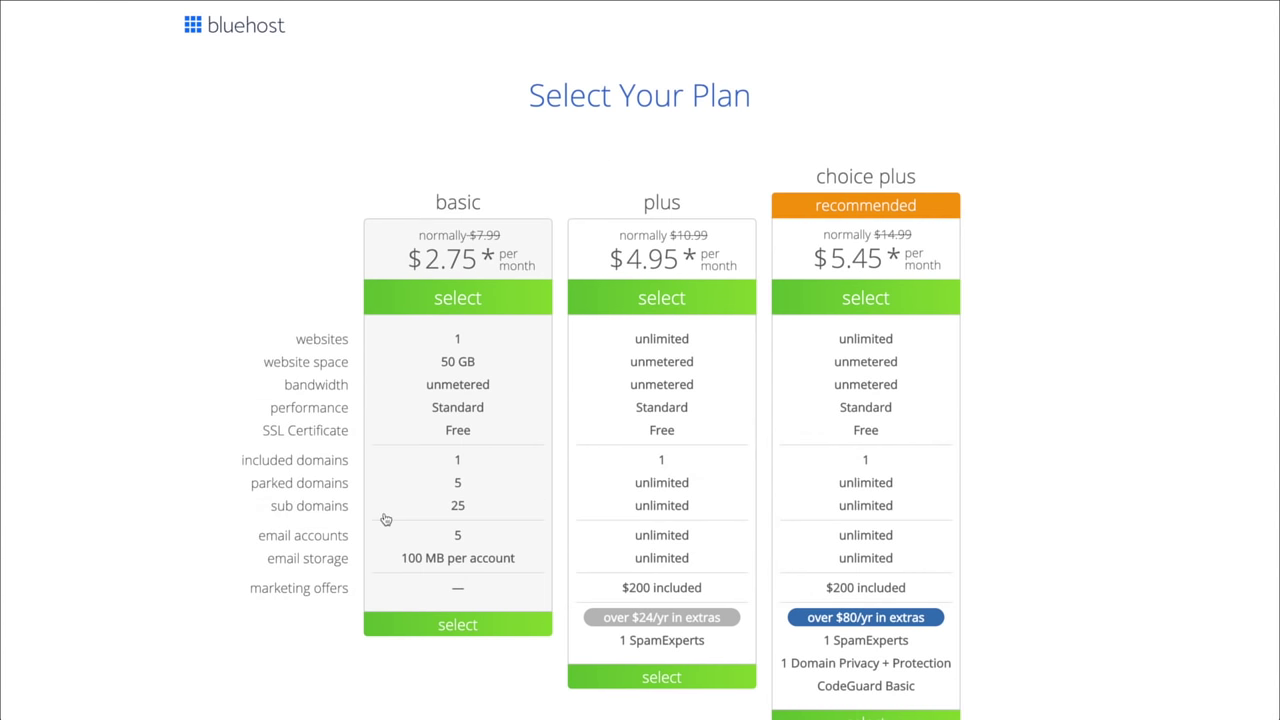
{"action": "scroll", "coordinate": [385, 518], "scroll_direction": "down", "scroll_amount": 1}
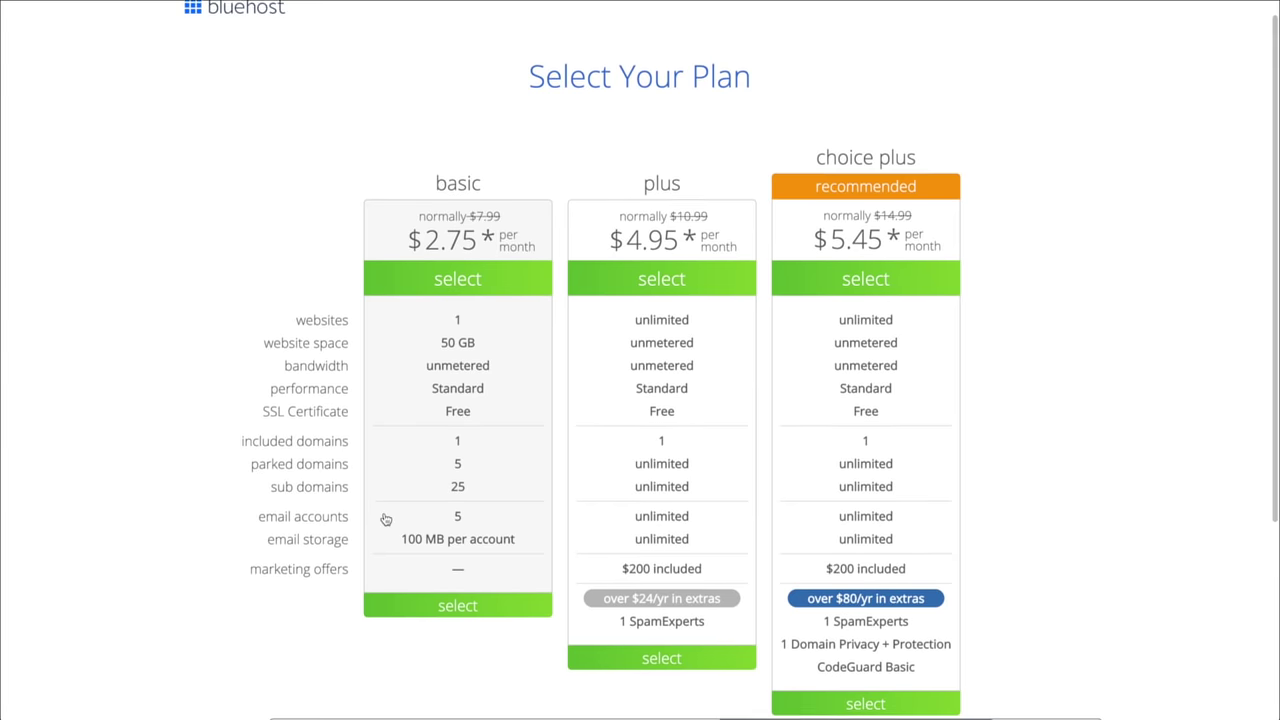
{"action": "scroll", "coordinate": [385, 518], "scroll_direction": "down", "scroll_amount": 1}
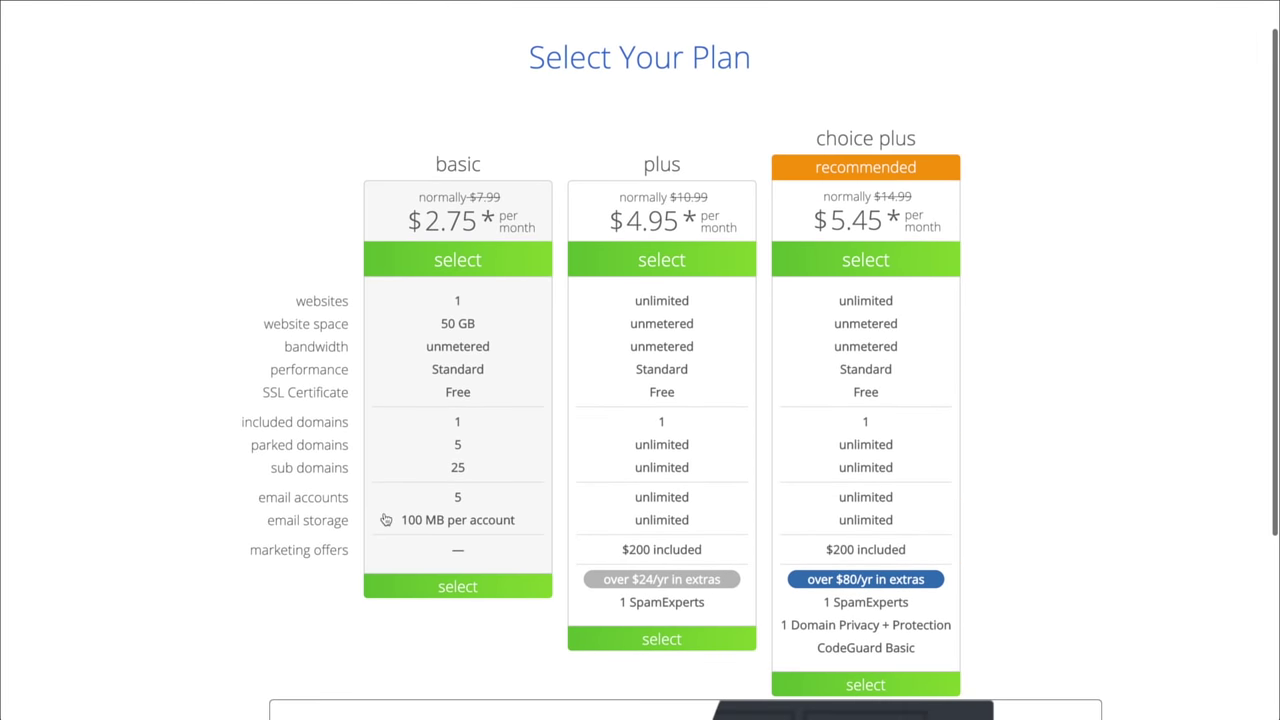
{"action": "scroll", "coordinate": [385, 518], "scroll_direction": "down", "scroll_amount": 2}
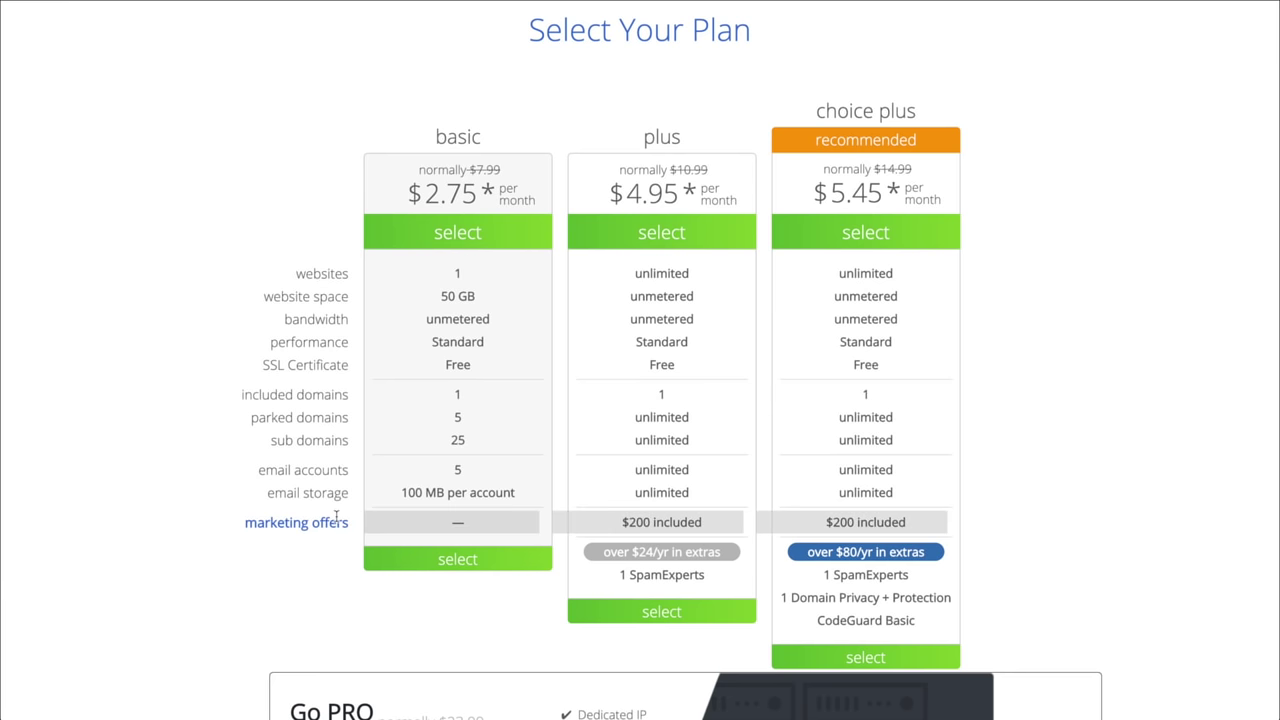
{"action": "scroll", "coordinate": [336, 515], "scroll_direction": "down", "scroll_amount": 1}
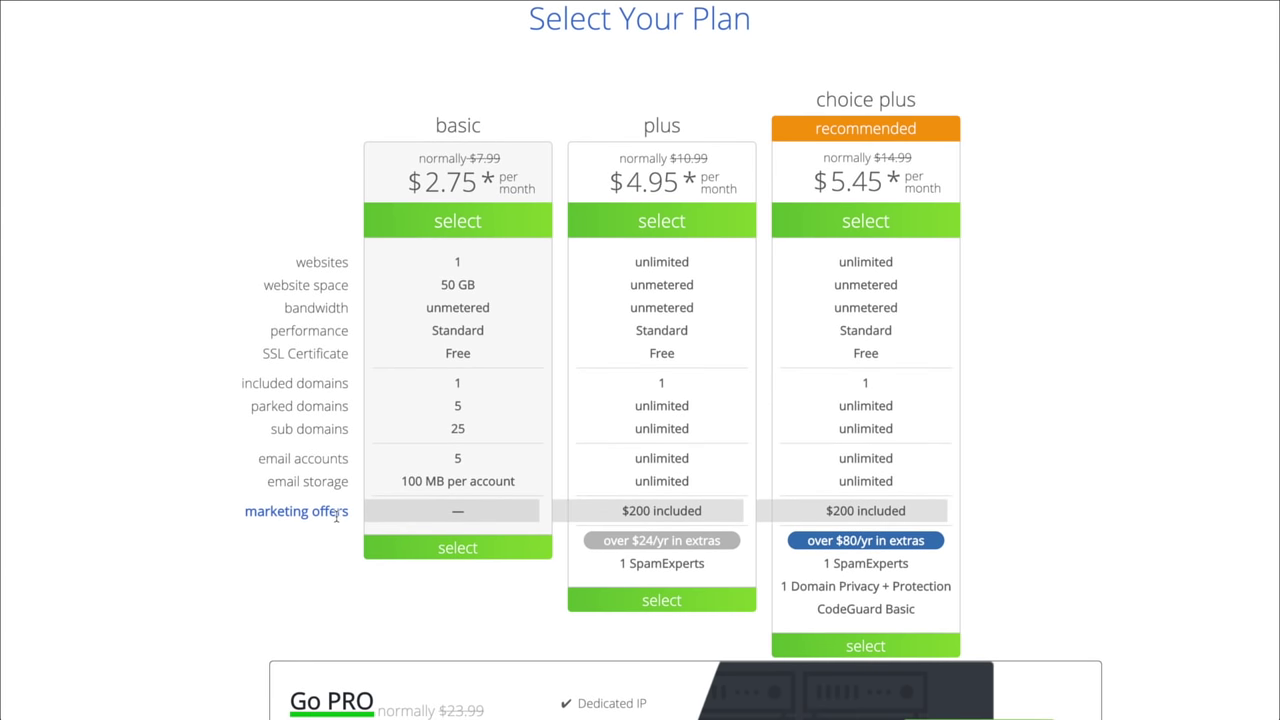
{"action": "scroll", "coordinate": [336, 515], "scroll_direction": "down", "scroll_amount": 3}
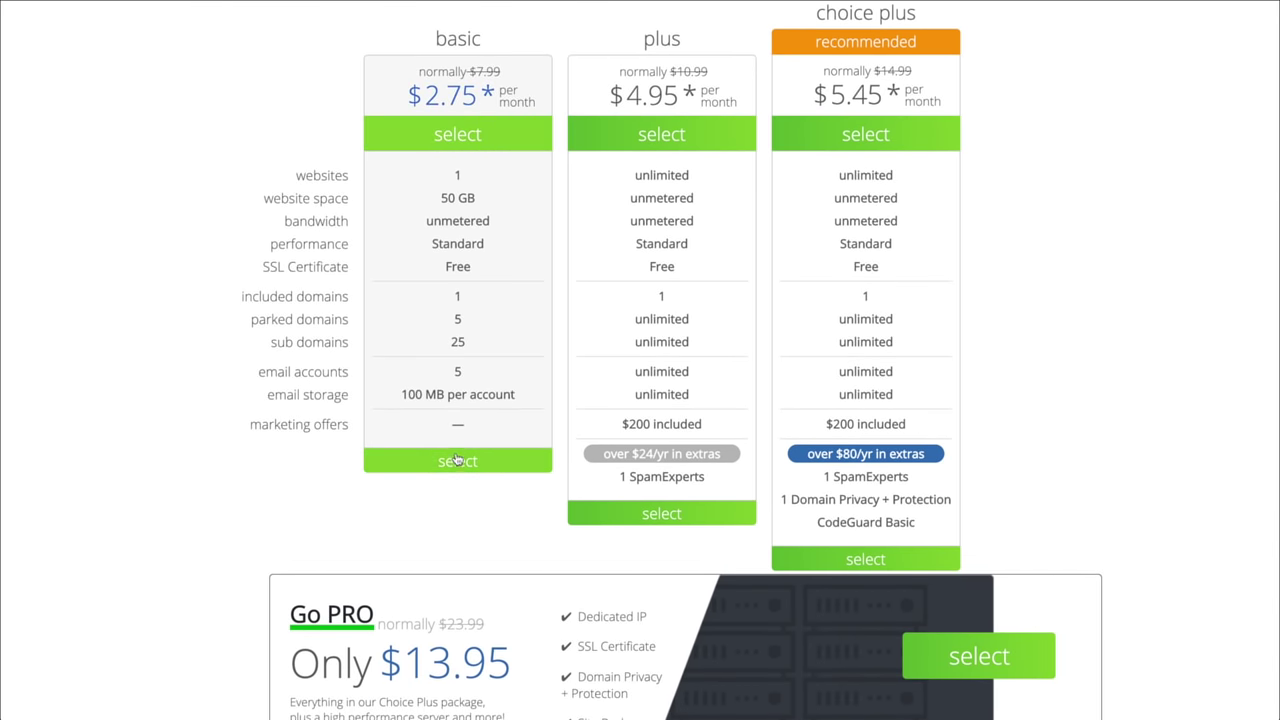
{"action": "left_click", "coordinate": [456, 462]}
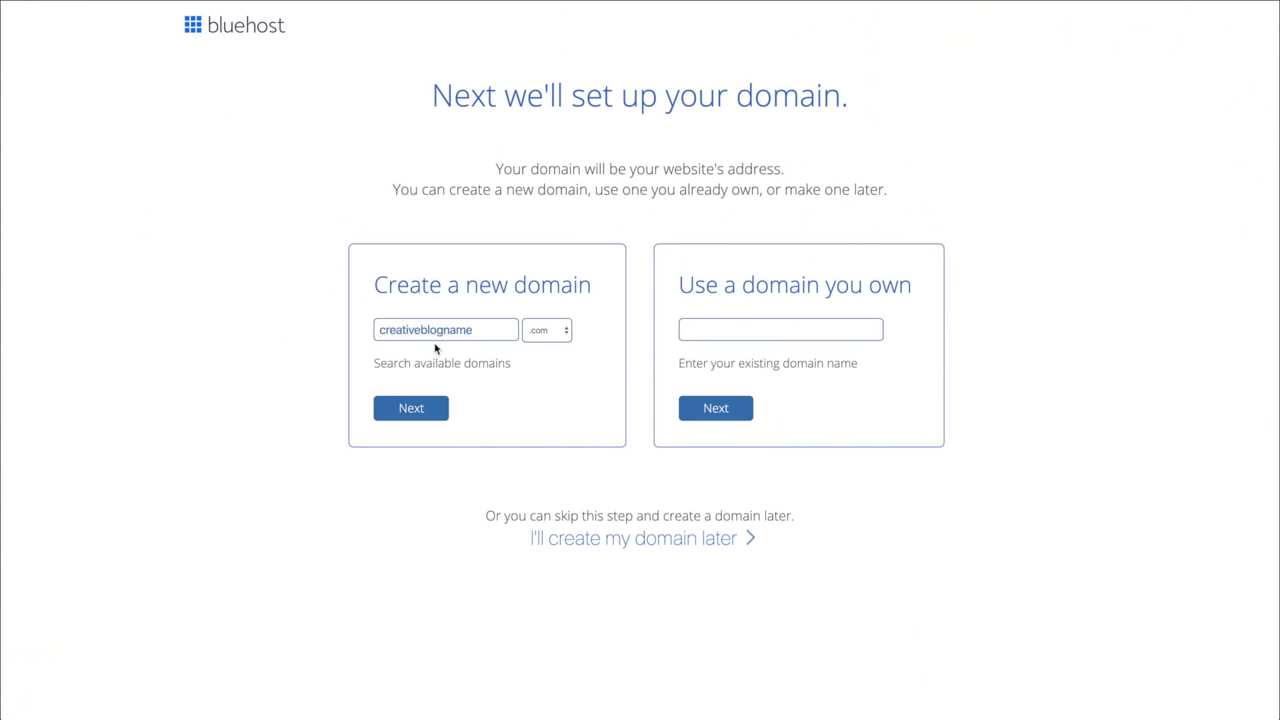
- Submit creativeblogname.com as the new domain and proceed to the account information form
{"action": "left_click", "coordinate": [421, 412]}
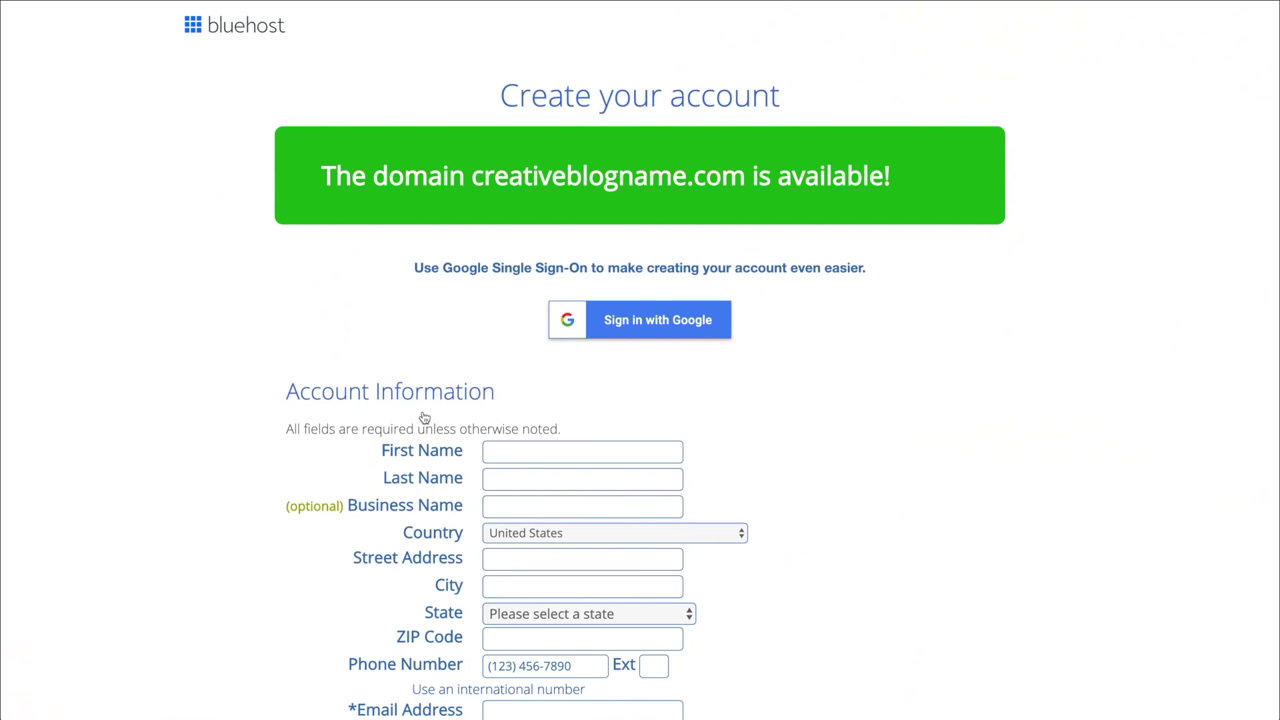
{"action": "scroll", "coordinate": [424, 418], "scroll_direction": "down", "scroll_amount": 2}
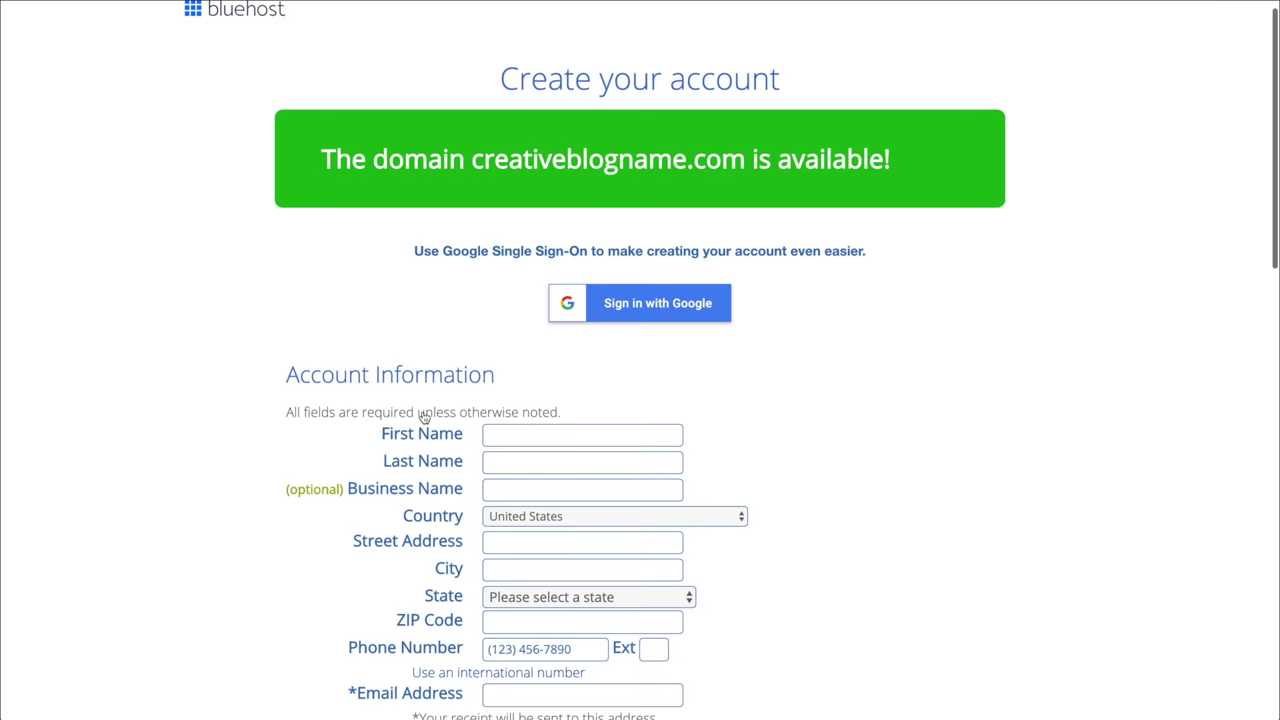
{"action": "left_click", "coordinate": [529, 322]}
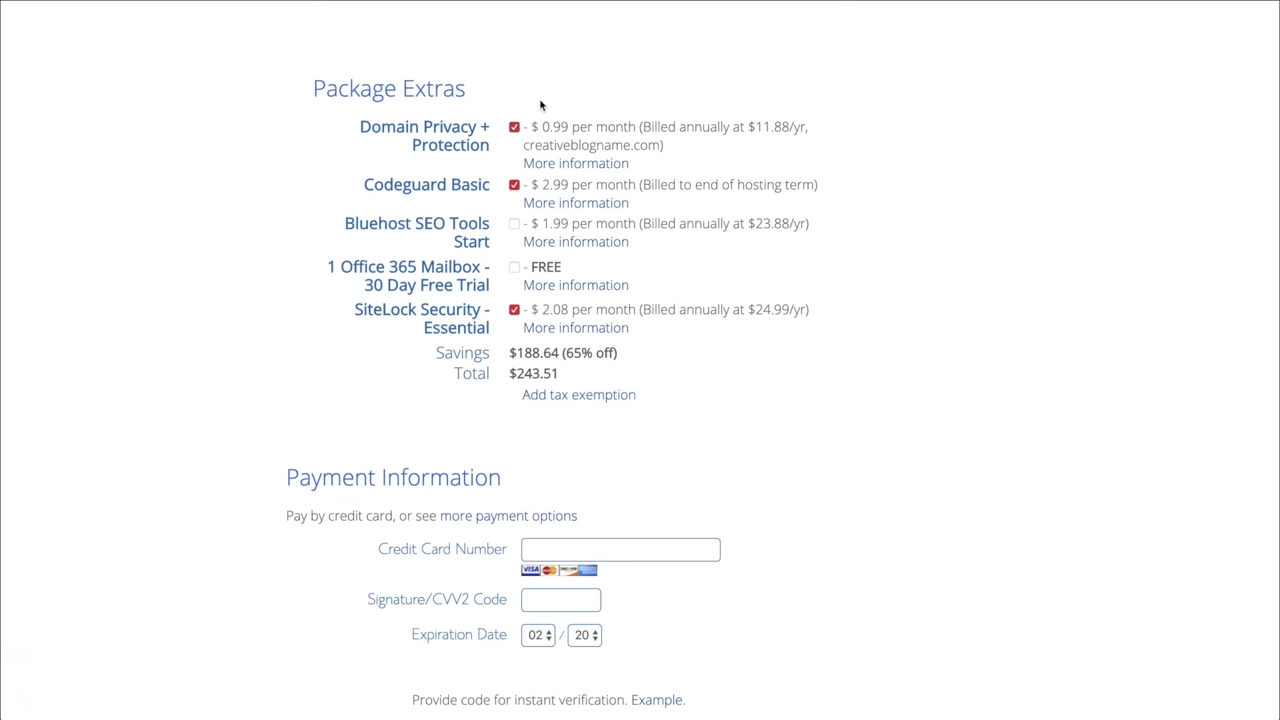
- Remove the Domain Privacy + Protection, Codeguard Basic and SiteLock Security - Essential package extras, confirming that domain privacy is turned off
{"action": "scroll", "coordinate": [540, 105], "scroll_direction": "down", "scroll_amount": 1}
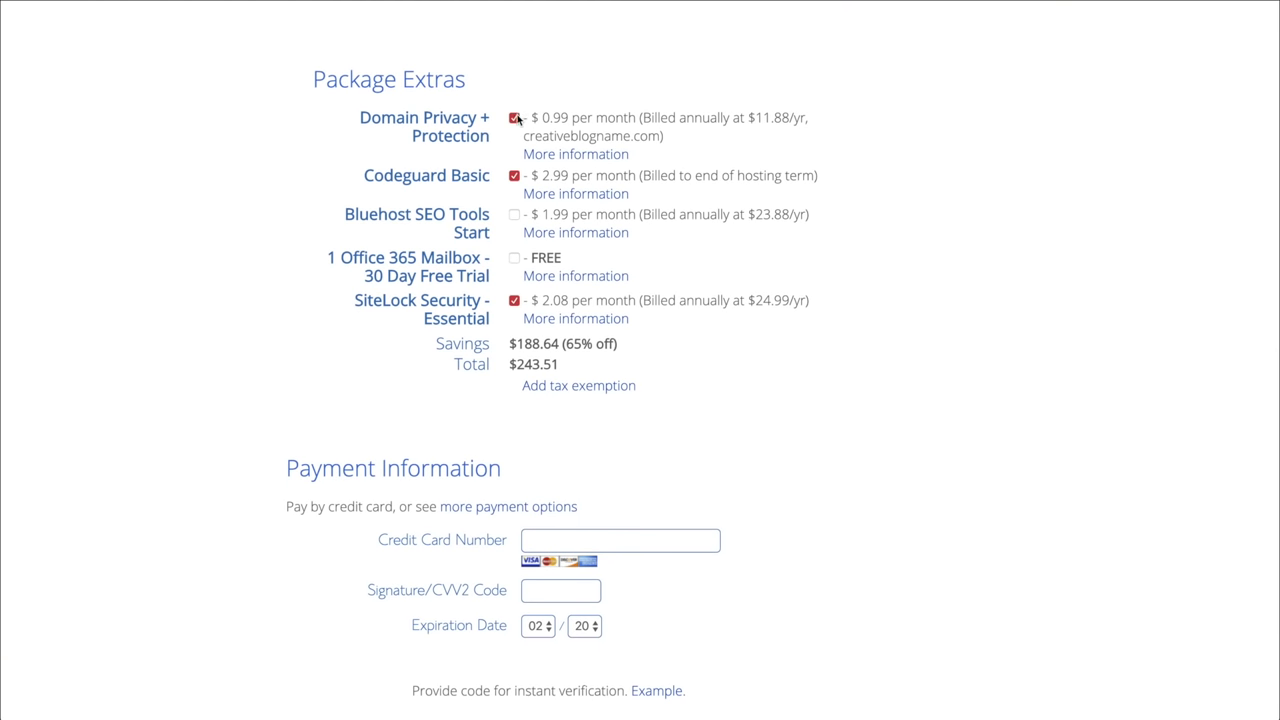
{"action": "left_click", "coordinate": [514, 118]}
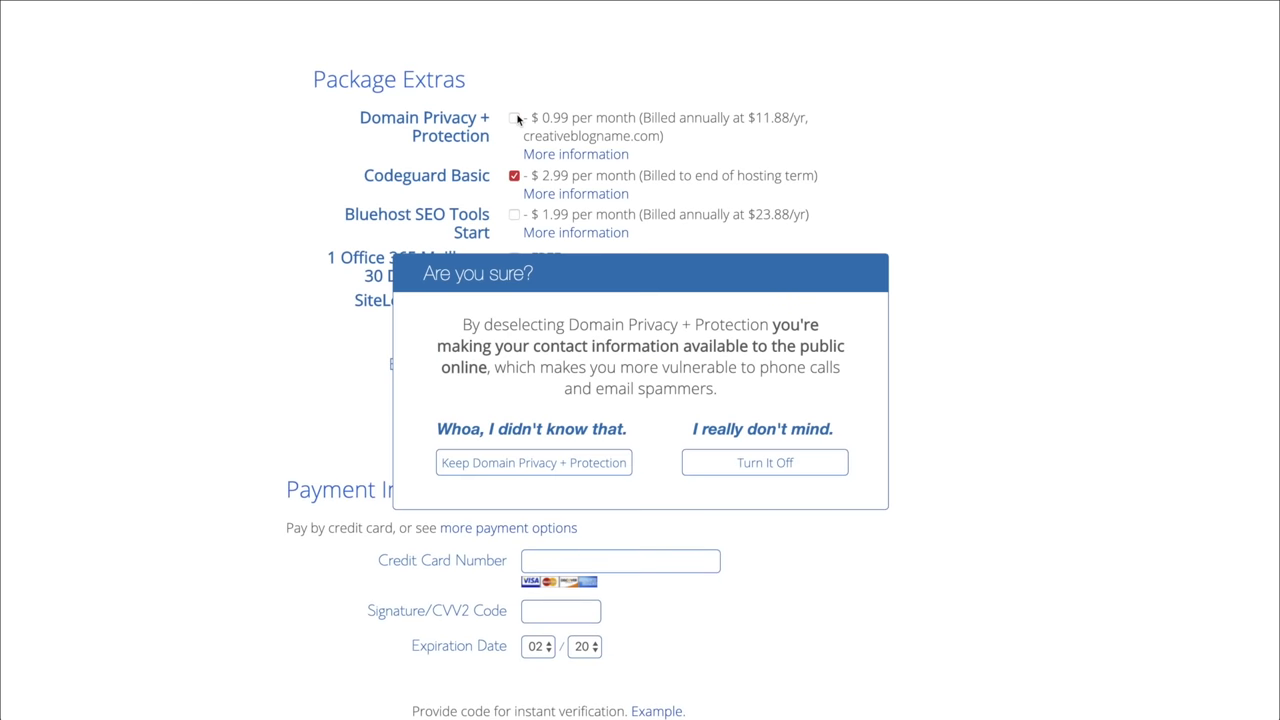
{"action": "left_click", "coordinate": [514, 176]}
{"action": "left_click", "coordinate": [697, 463]}
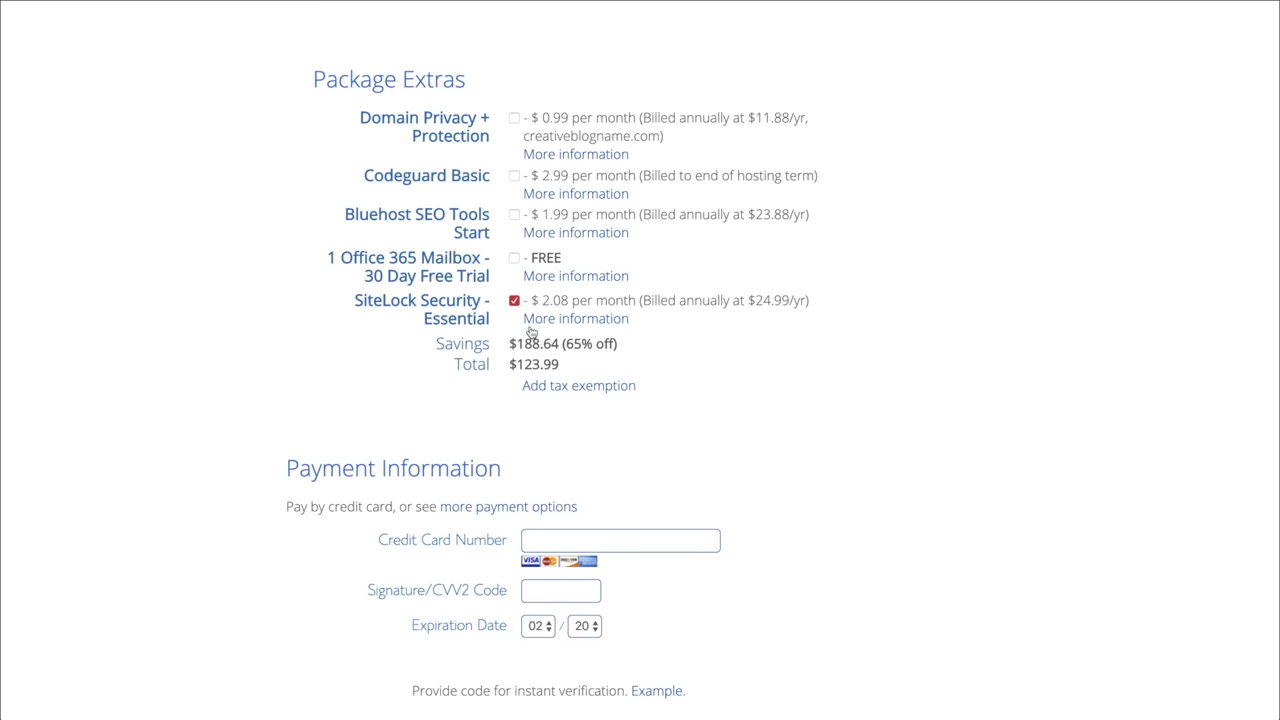
{"action": "left_click", "coordinate": [514, 301]}
- Fill in the credit card number and payment details, and complete the hosting purchase
{"action": "scroll", "coordinate": [514, 297], "scroll_direction": "down", "scroll_amount": 3}
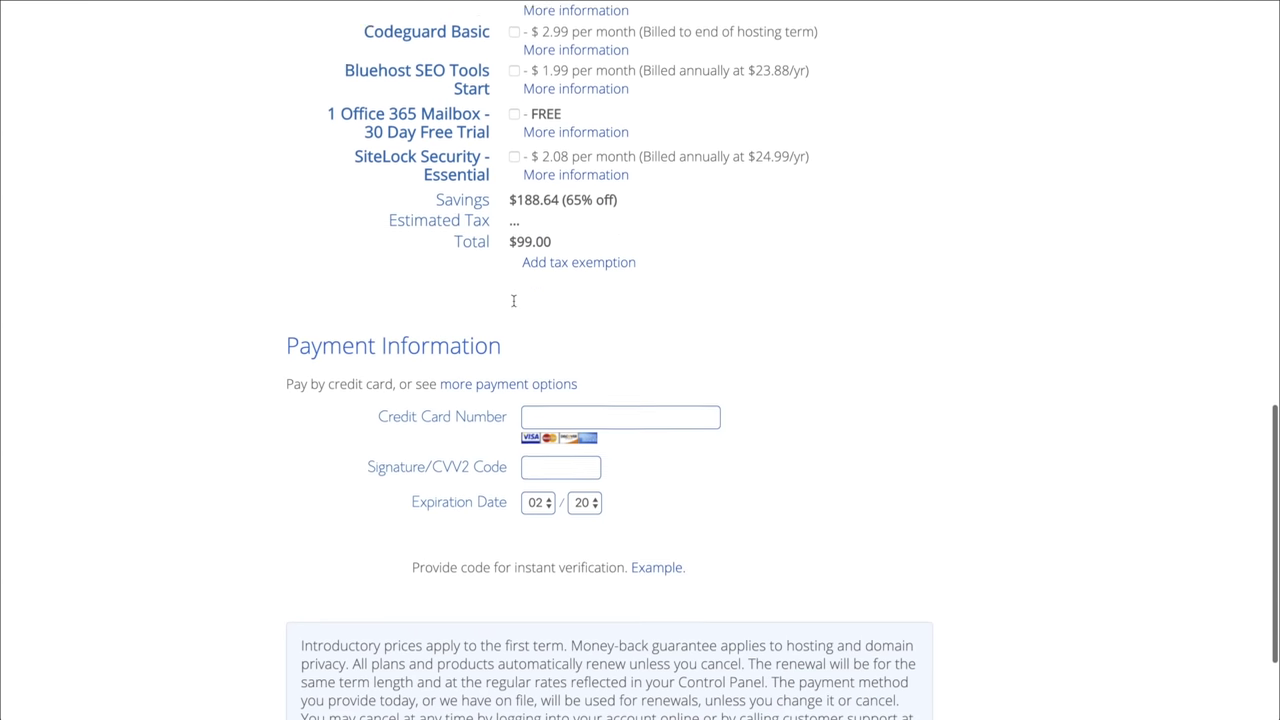
{"action": "scroll", "coordinate": [557, 371], "scroll_direction": "down", "scroll_amount": 1}
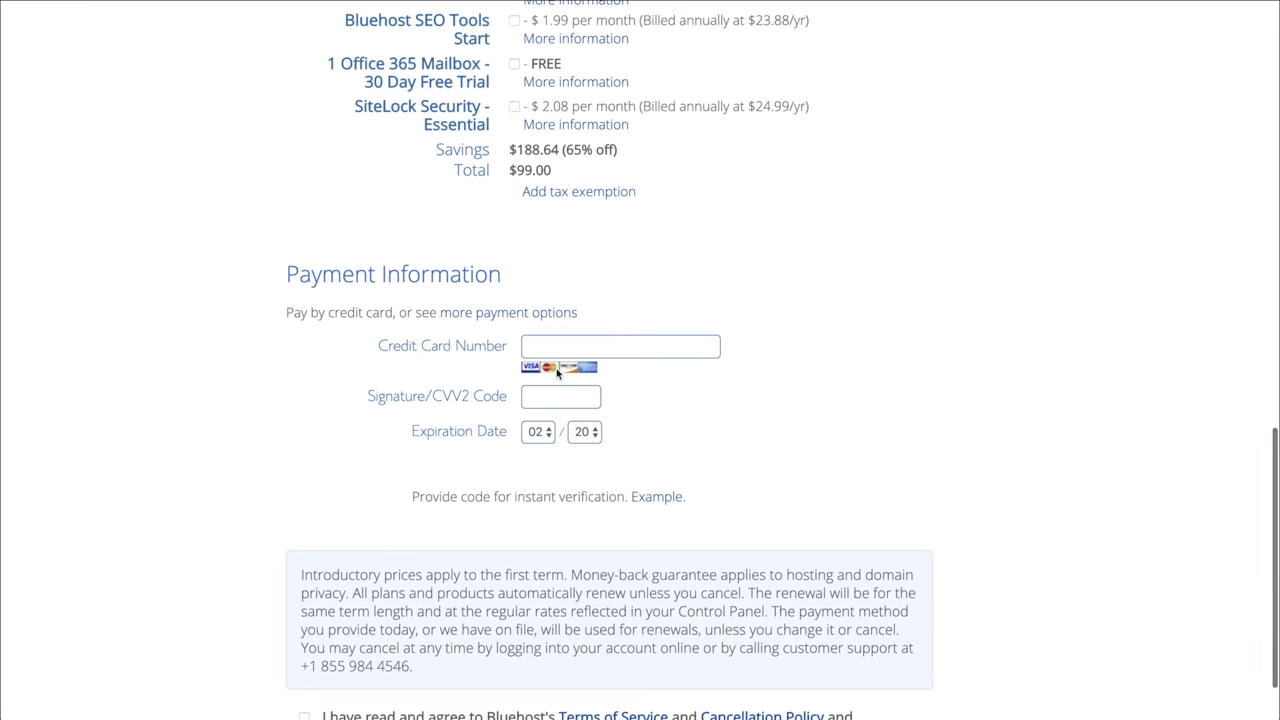
{"action": "left_click", "coordinate": [563, 348]}
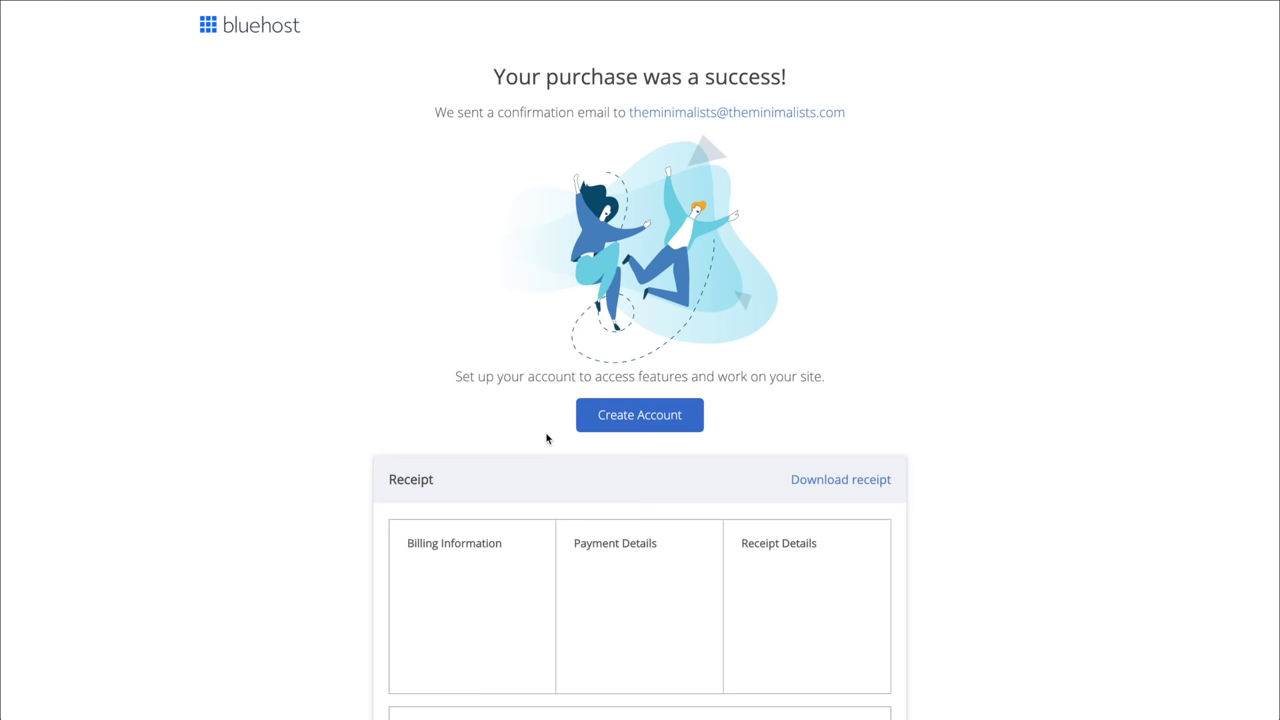
- Create the hosting account by entering and repeating a new password and accepting the Privacy Policy and Terms of Service
{"action": "left_click", "coordinate": [610, 430]}
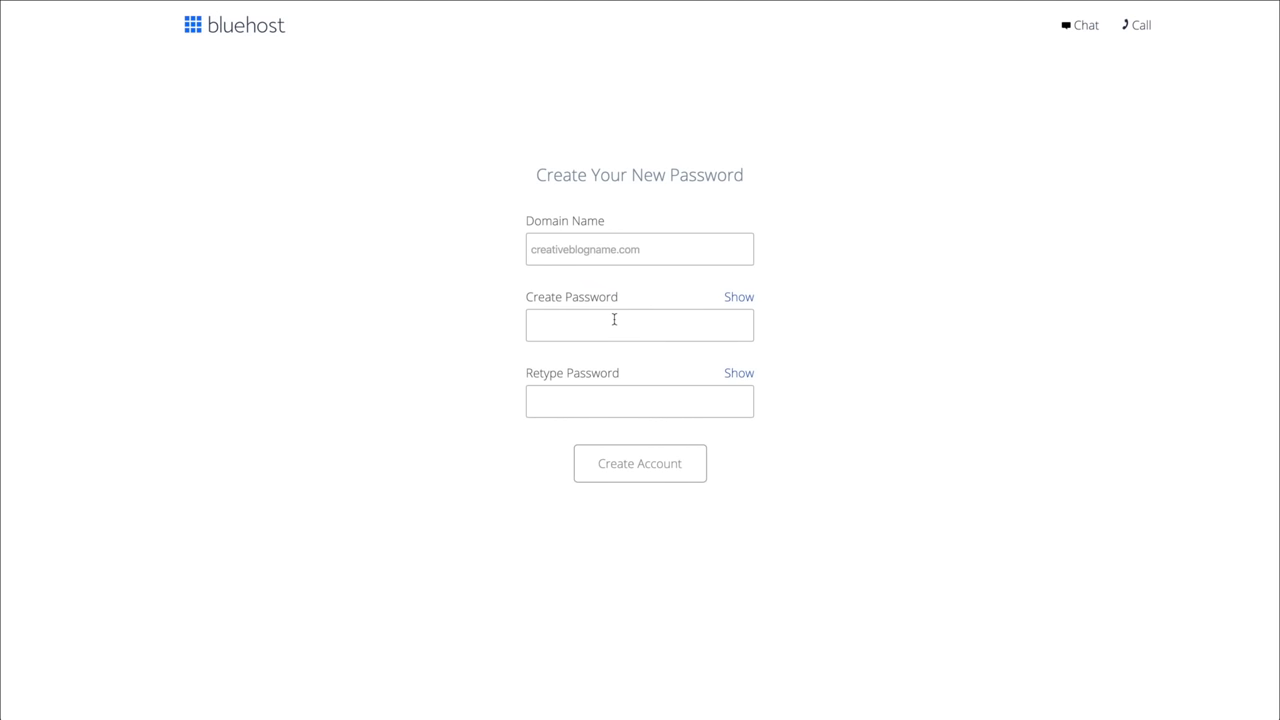
{"action": "left_click", "coordinate": [615, 329]}
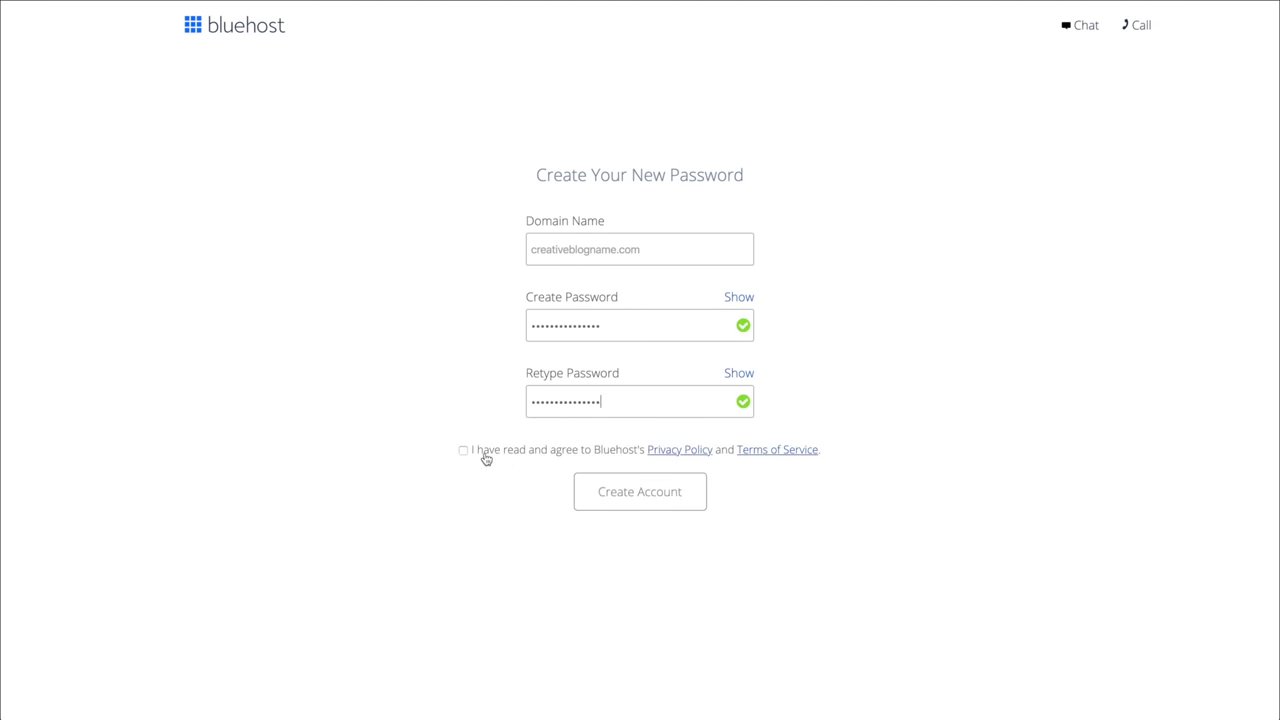
{"action": "left_click", "coordinate": [463, 450]}
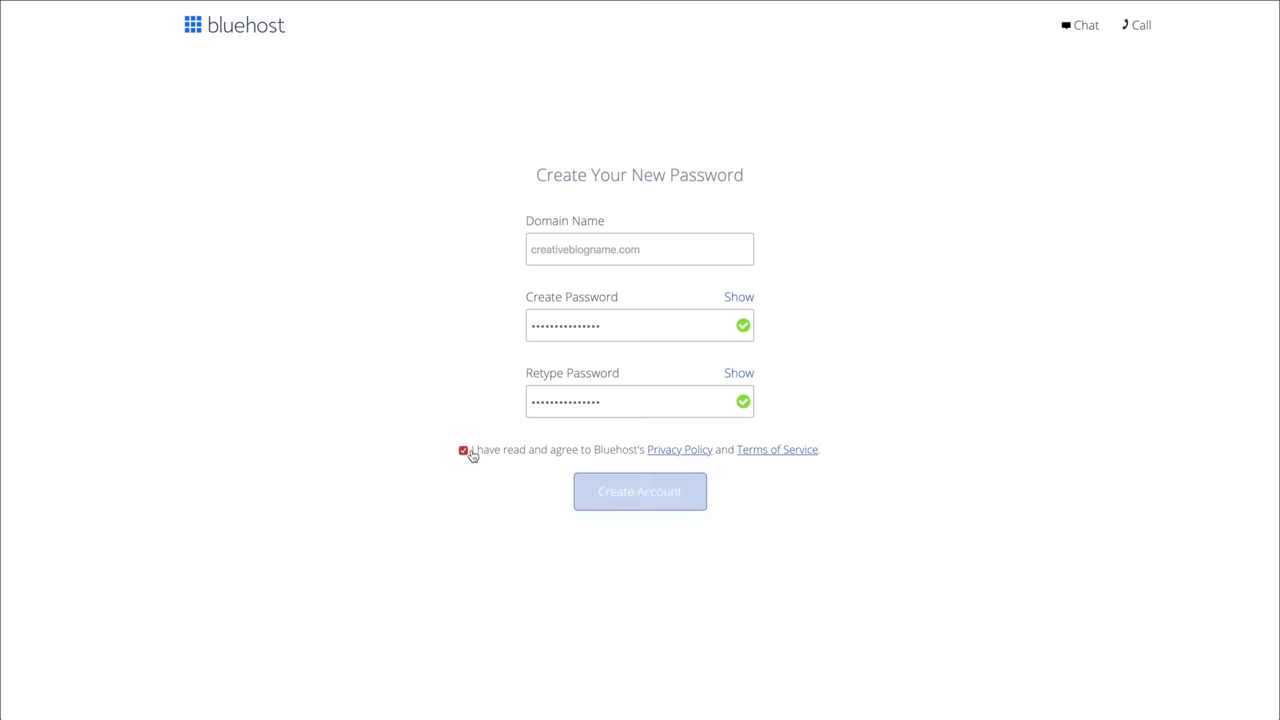
{"action": "left_click", "coordinate": [578, 484]}
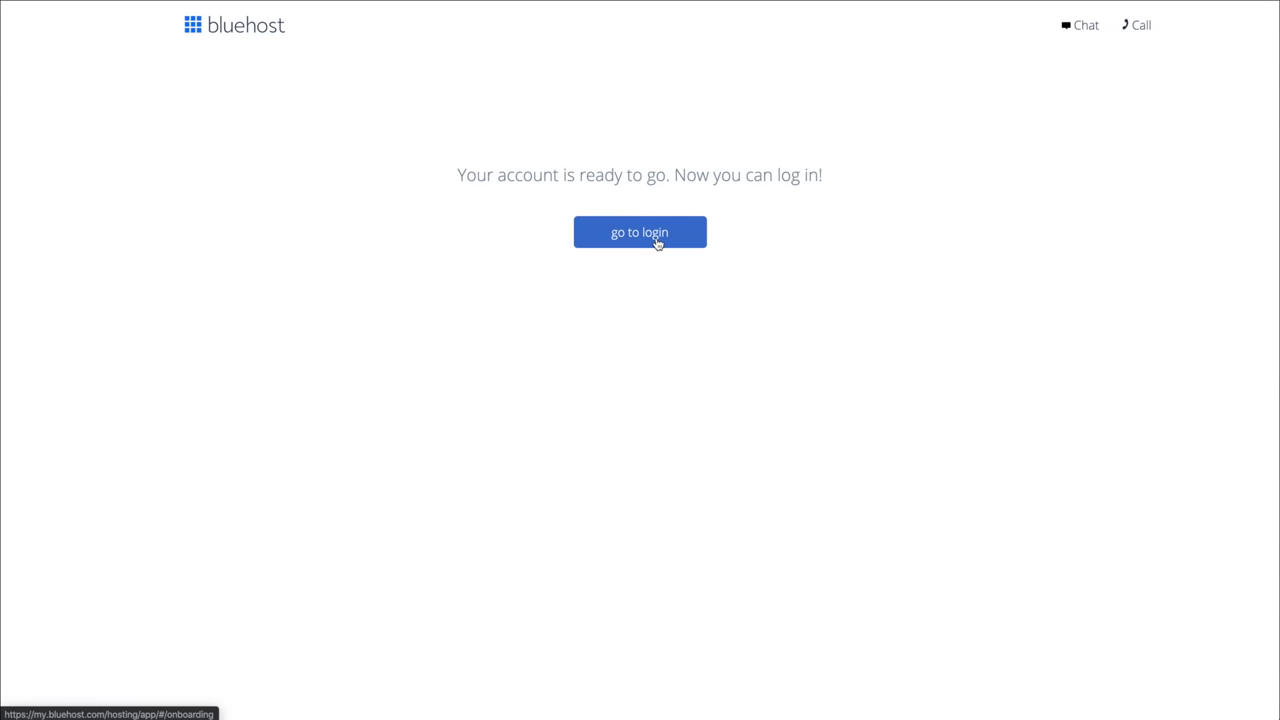
- Log in to the hosting account with the domain creativeblogname.com and the account password
{"action": "left_click", "coordinate": [657, 243]}
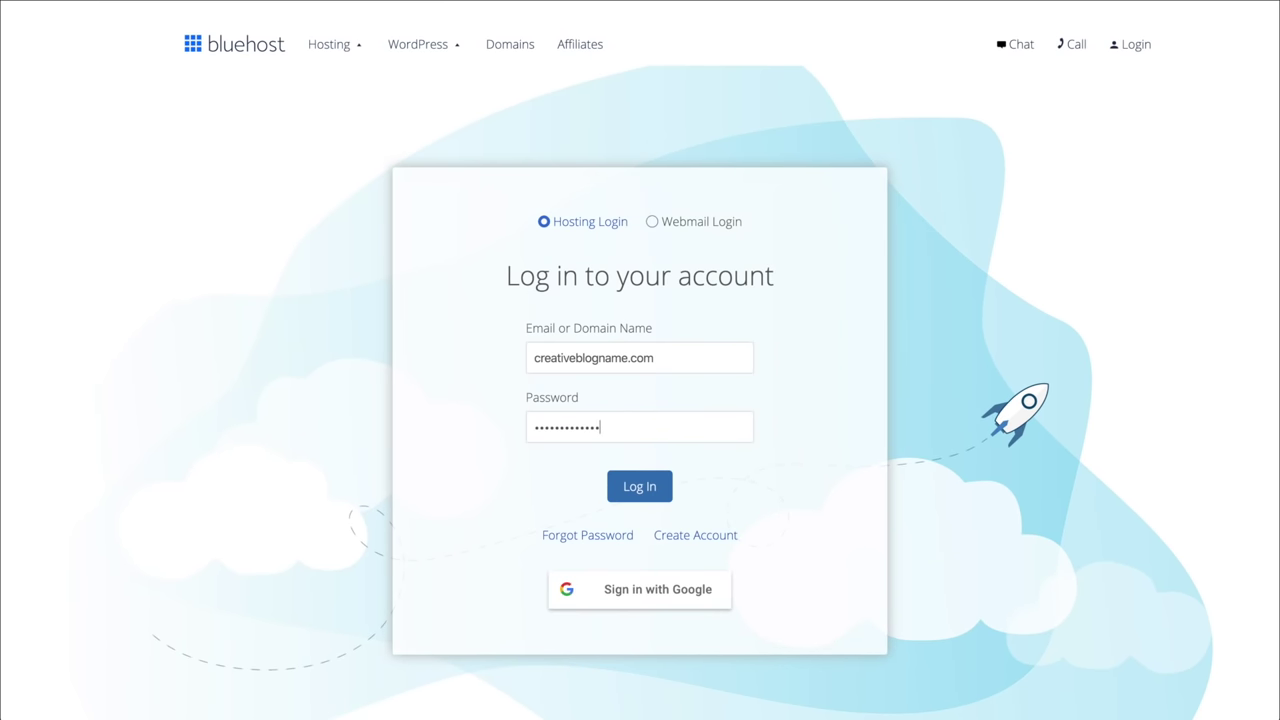
{"action": "key", "text": "Return"}
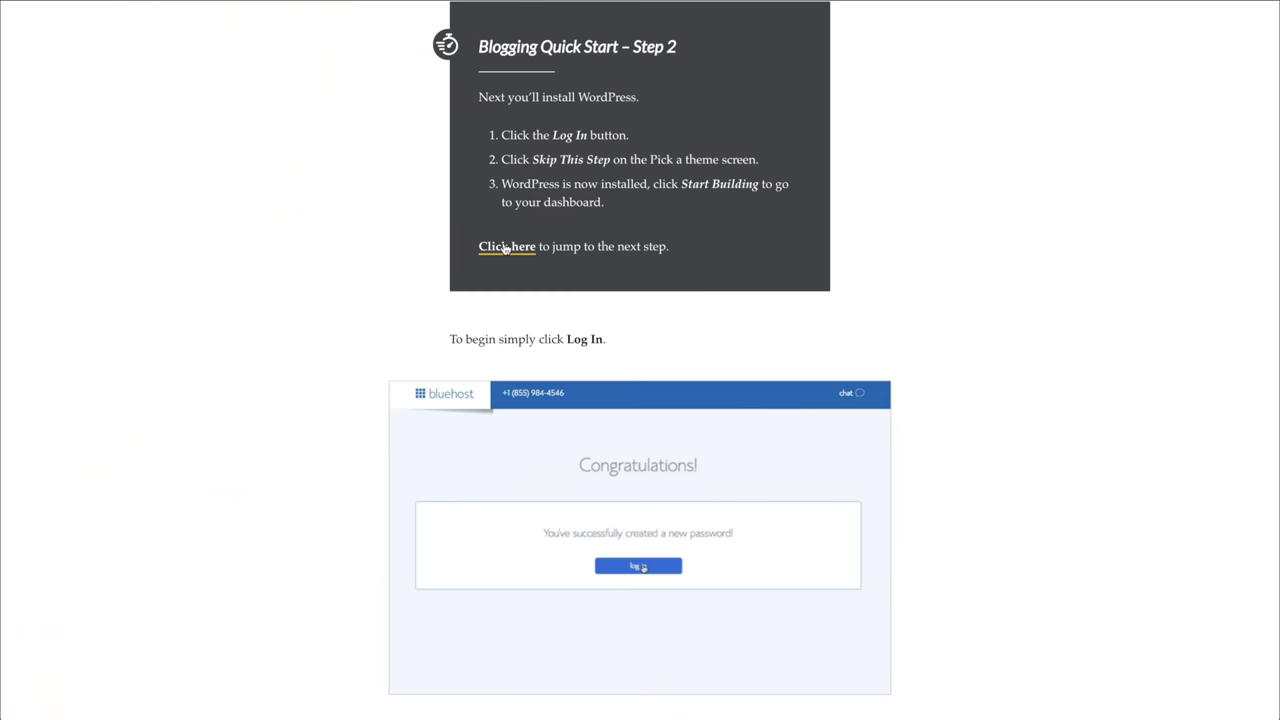
- Continue from Step 2 of the blogging guide to the BYLT theme shop and add the tru theme to the cart
{"action": "left_click", "coordinate": [505, 248]}
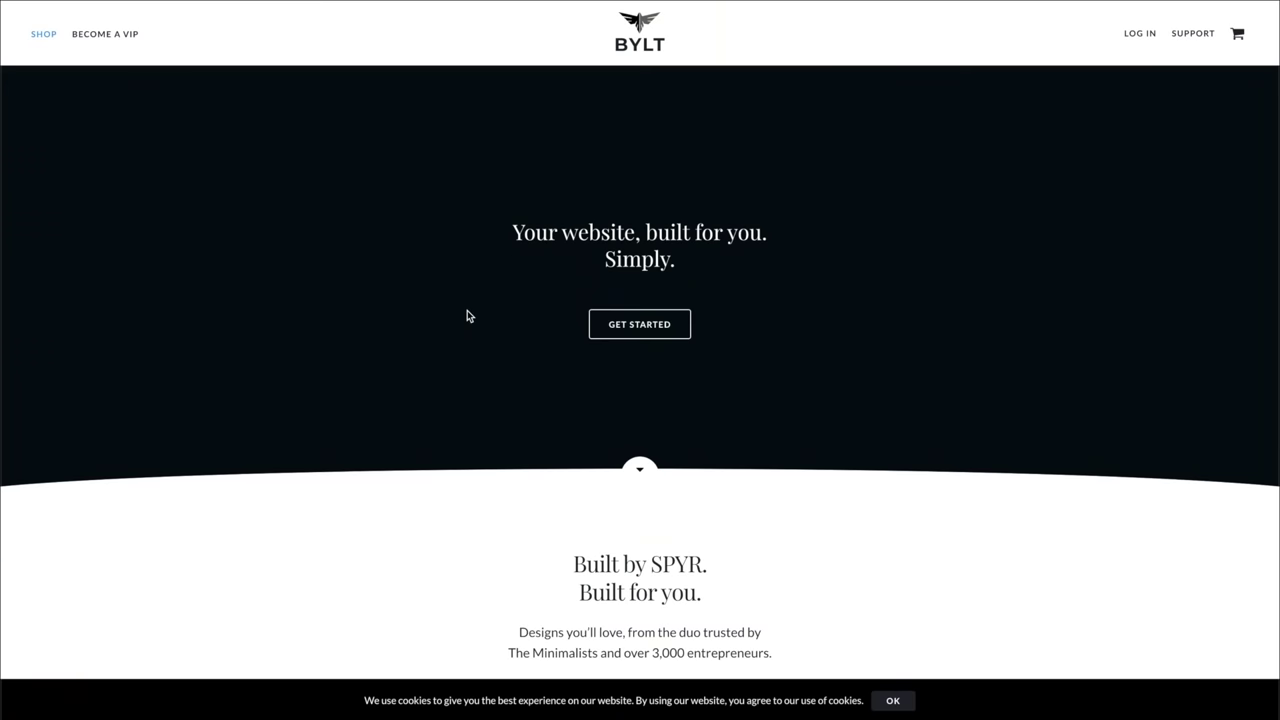
{"action": "scroll", "coordinate": [467, 316], "scroll_direction": "down", "scroll_amount": 1}
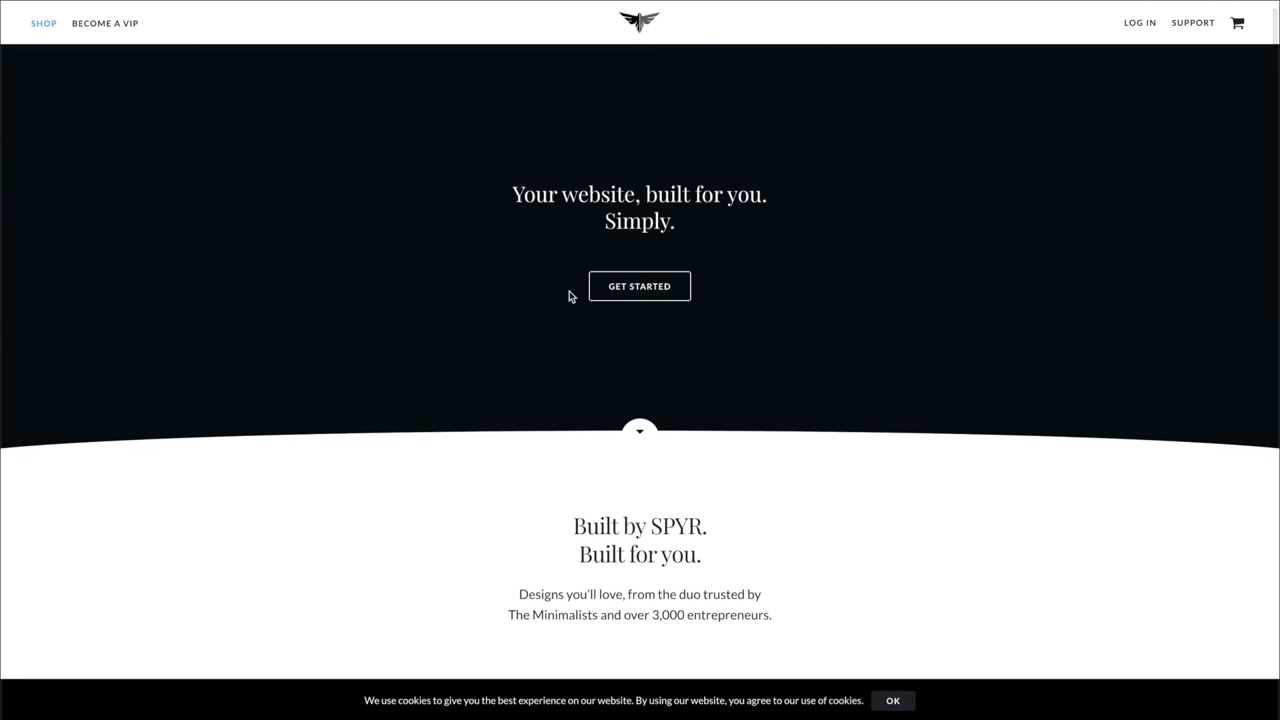
{"action": "left_click", "coordinate": [631, 292]}
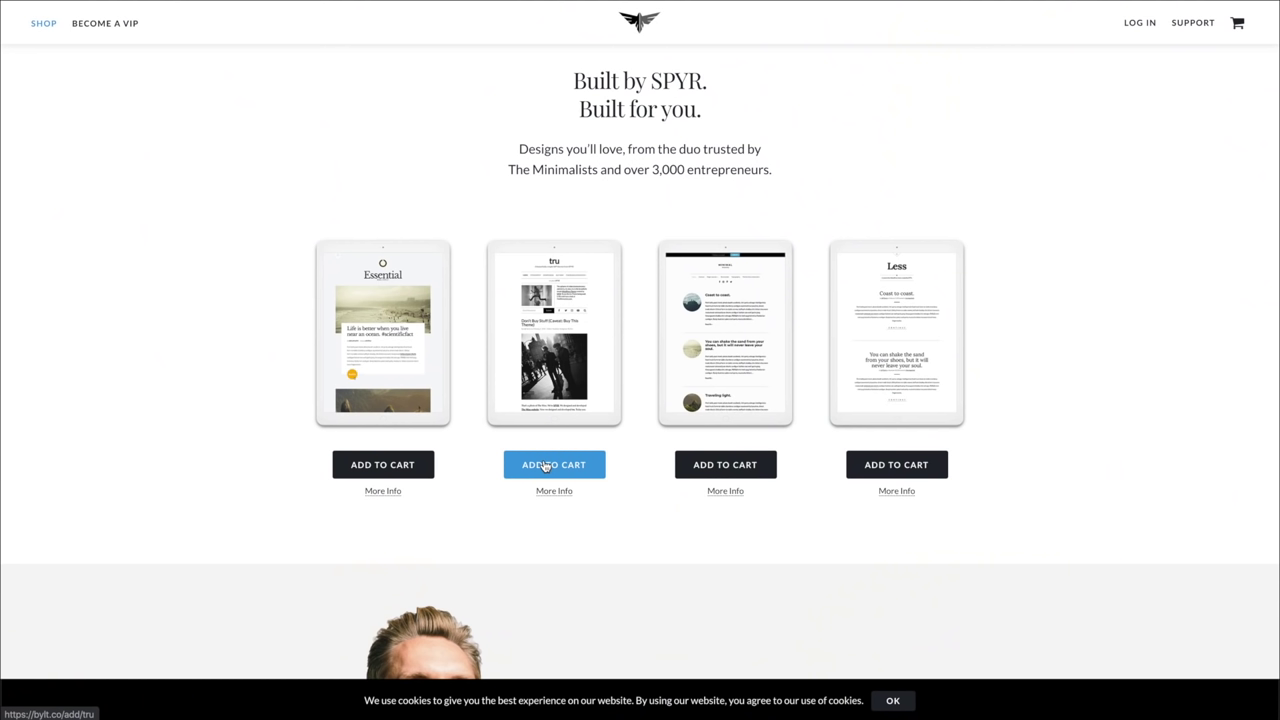
{"action": "left_click", "coordinate": [545, 466]}
- Complete the checkout for the tru theme and download tru_2.2.1.zip from the account dashboard
{"action": "scroll", "coordinate": [154, 311], "scroll_direction": "down", "scroll_amount": 4}
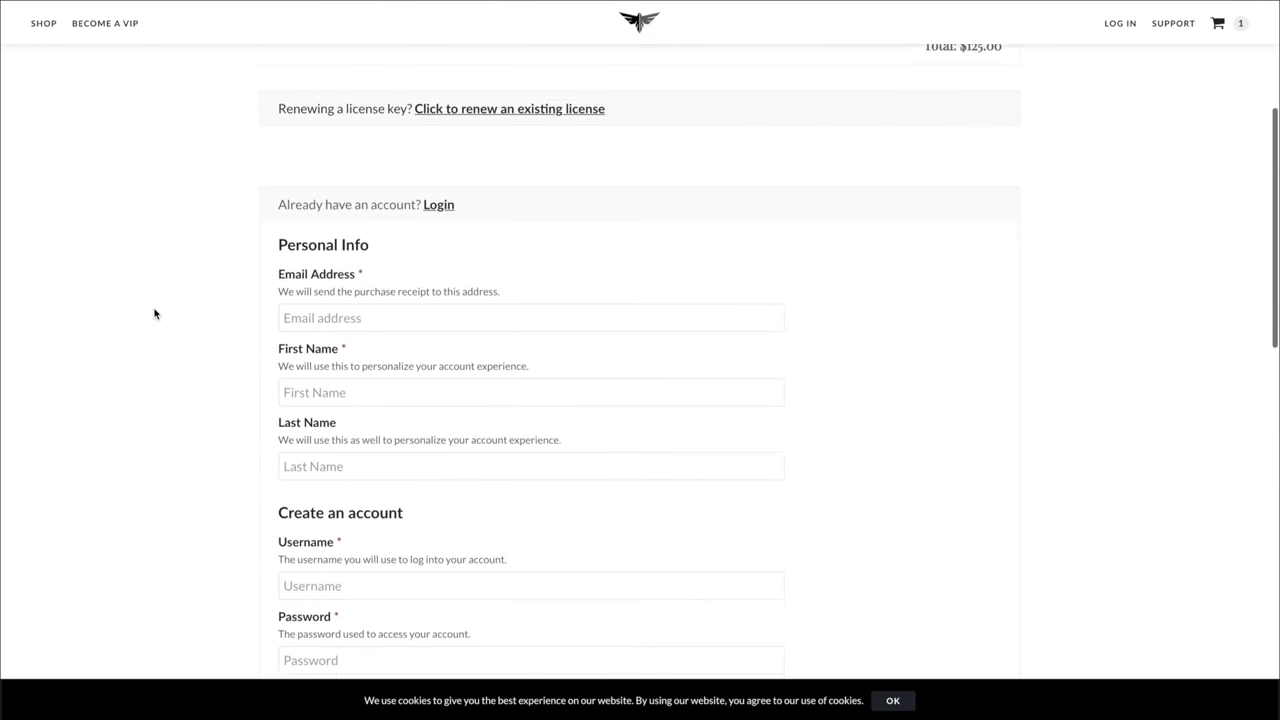
{"action": "scroll", "coordinate": [154, 313], "scroll_direction": "down", "scroll_amount": 1}
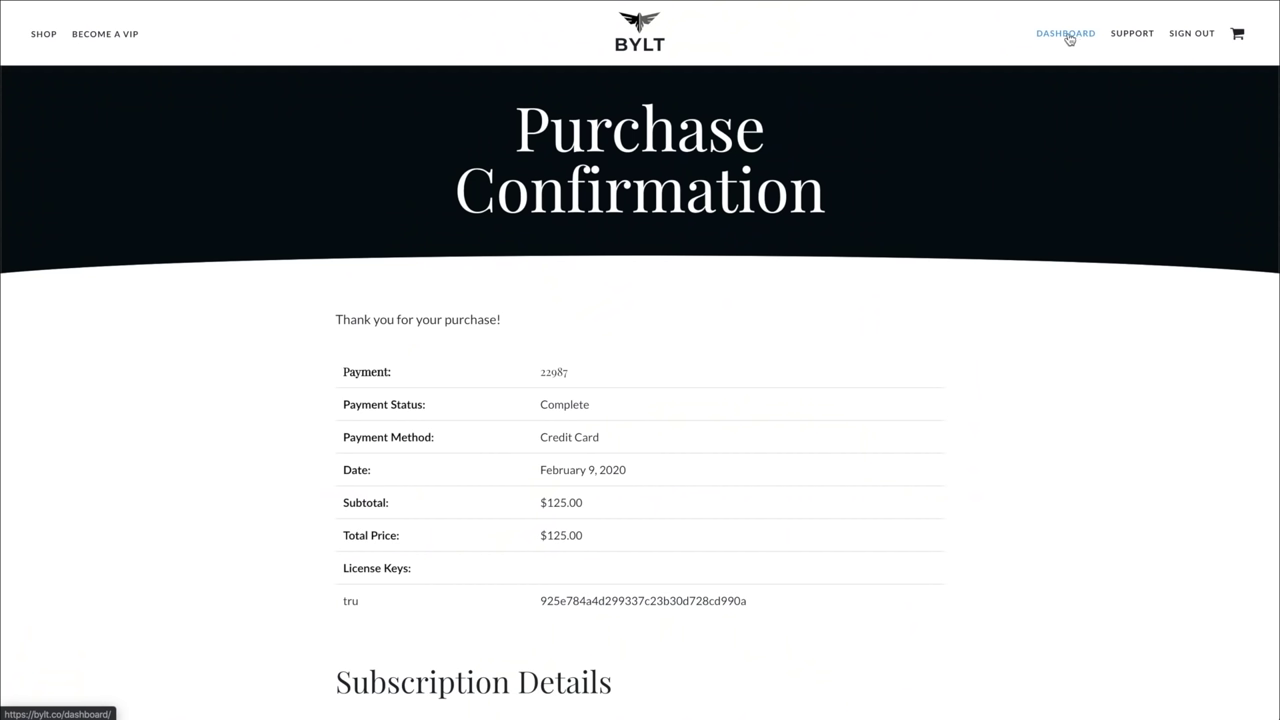
{"action": "left_click", "coordinate": [1066, 34]}
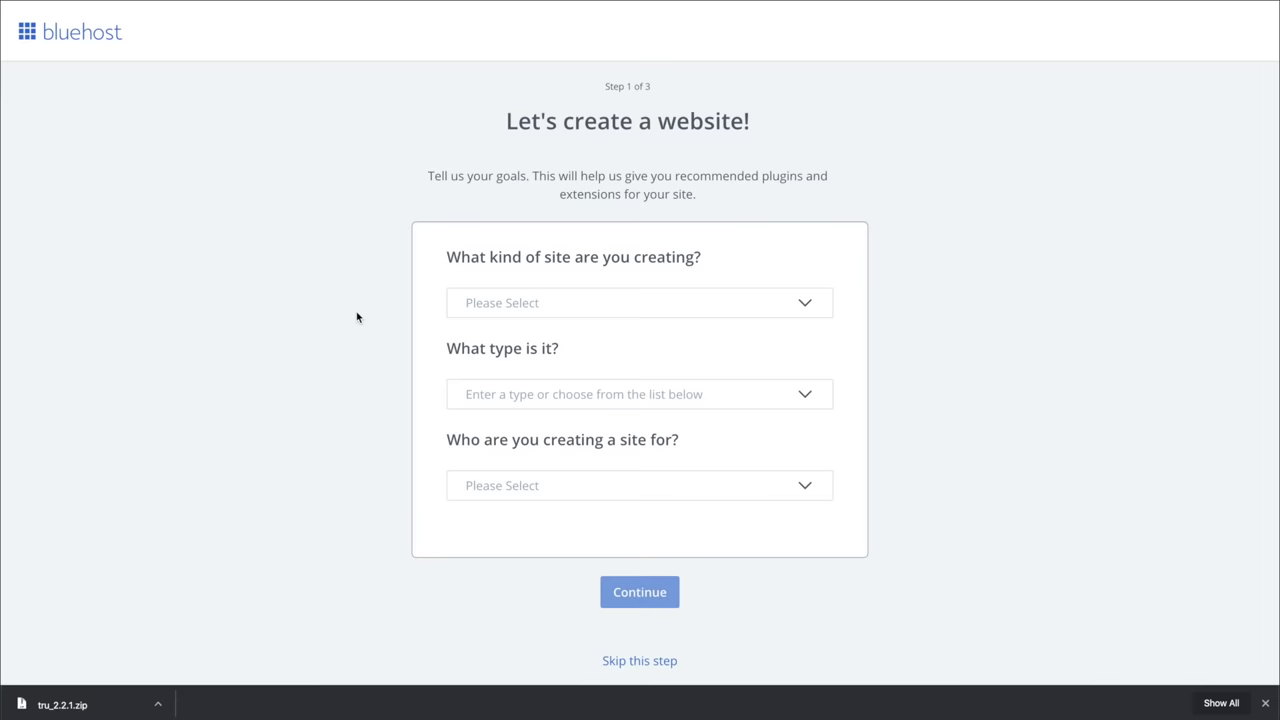
- Skip the website goals, site details and theme selection in the Bluehost site setup, and dismiss the welcome dialog
{"action": "left_click", "coordinate": [637, 662]}
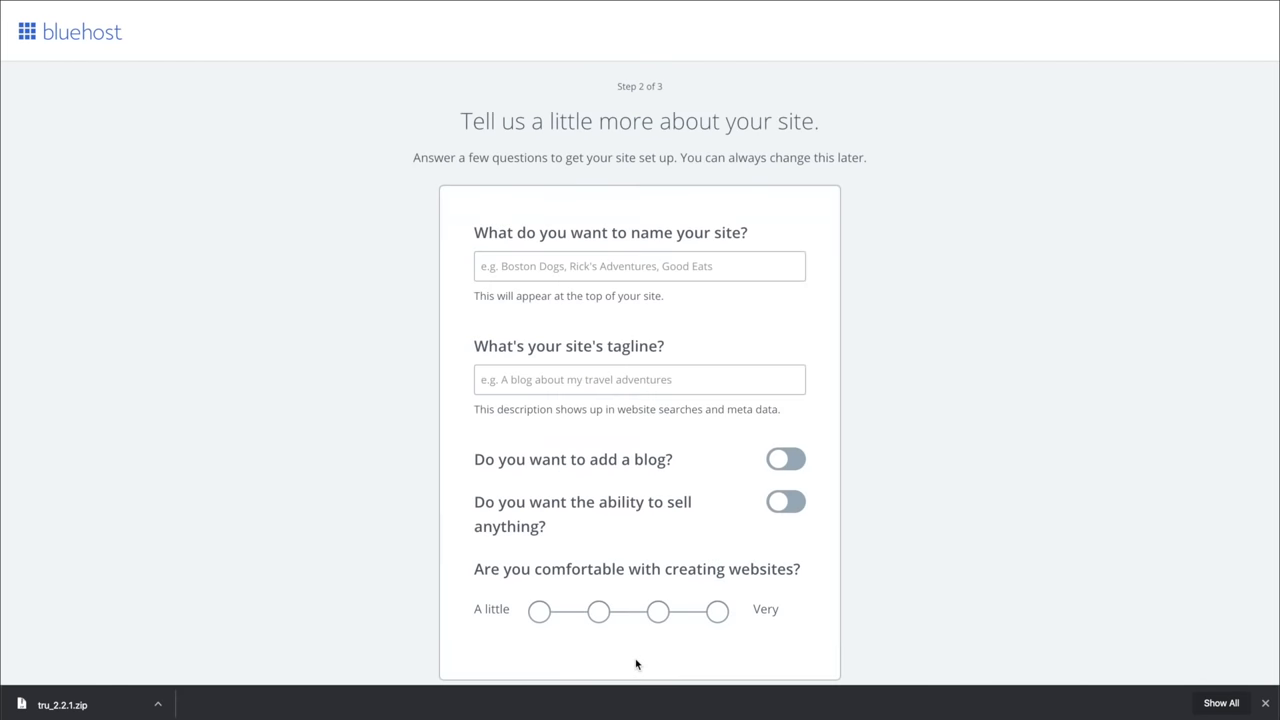
{"action": "scroll", "coordinate": [635, 664], "scroll_direction": "down", "scroll_amount": 1}
{"action": "left_click", "coordinate": [635, 666]}
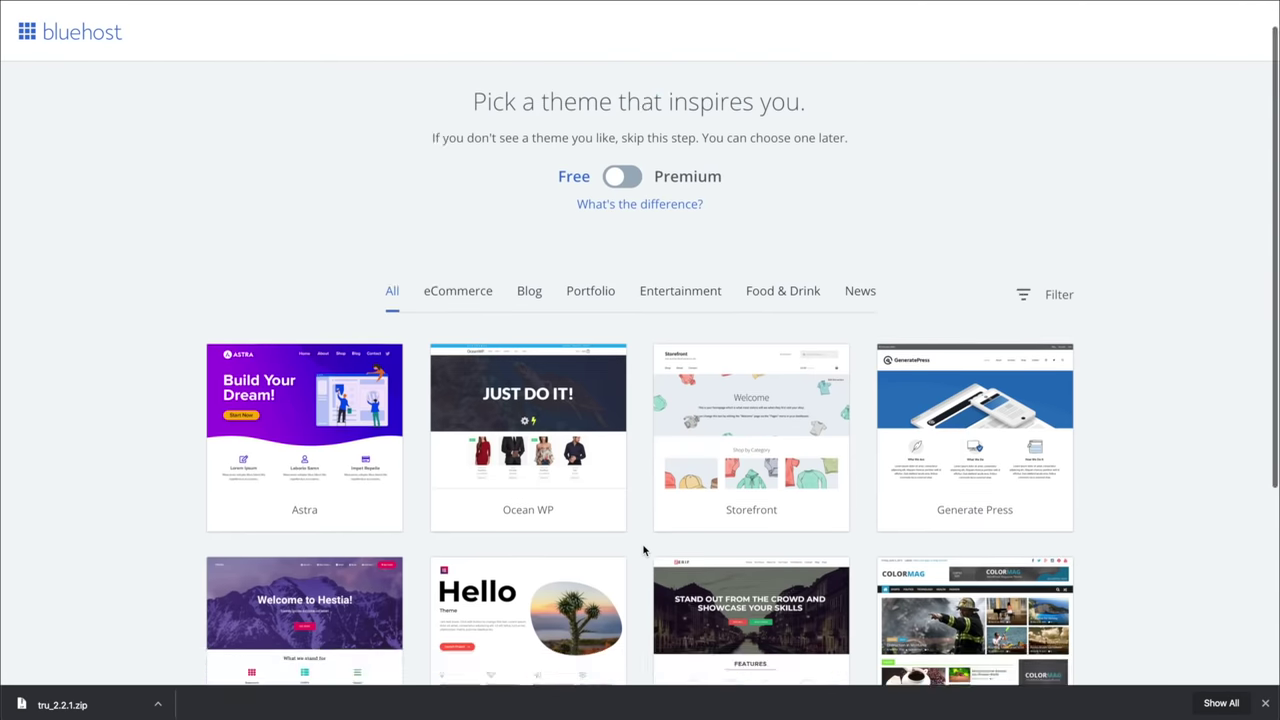
{"action": "scroll", "coordinate": [646, 549], "scroll_direction": "down", "scroll_amount": 3}
{"action": "left_click", "coordinate": [645, 603]}
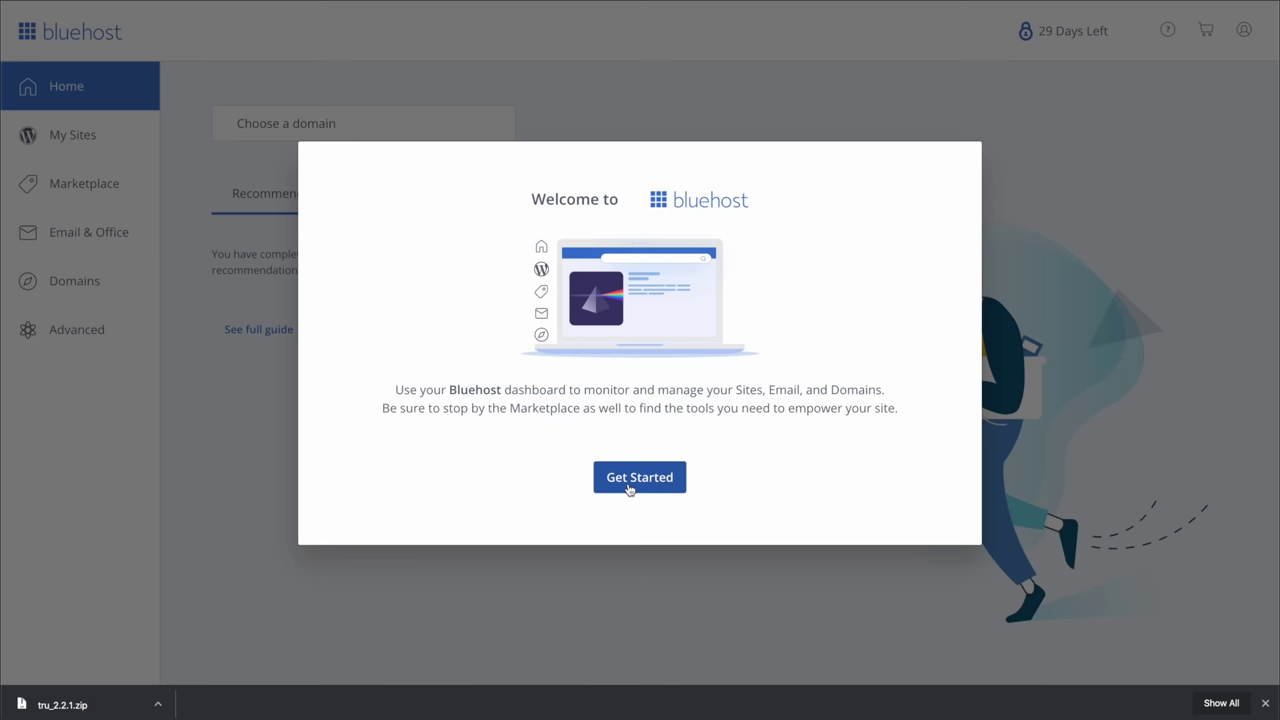
{"action": "left_click", "coordinate": [629, 488]}
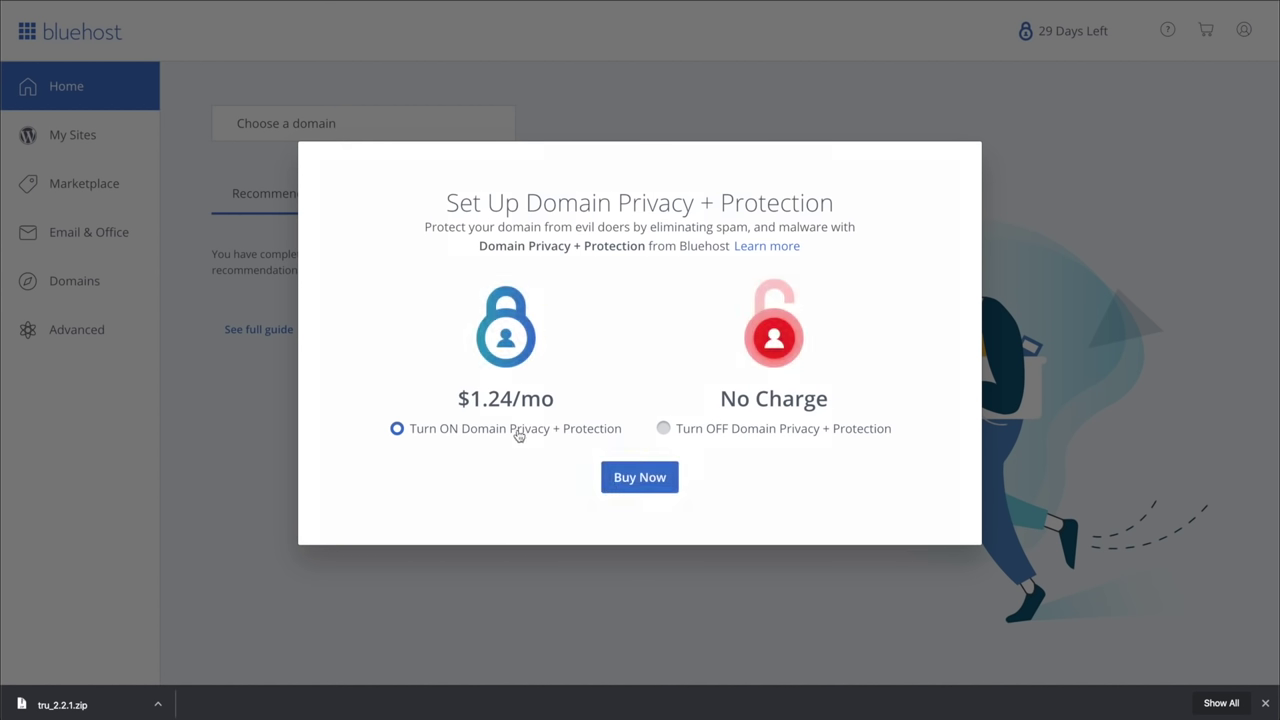
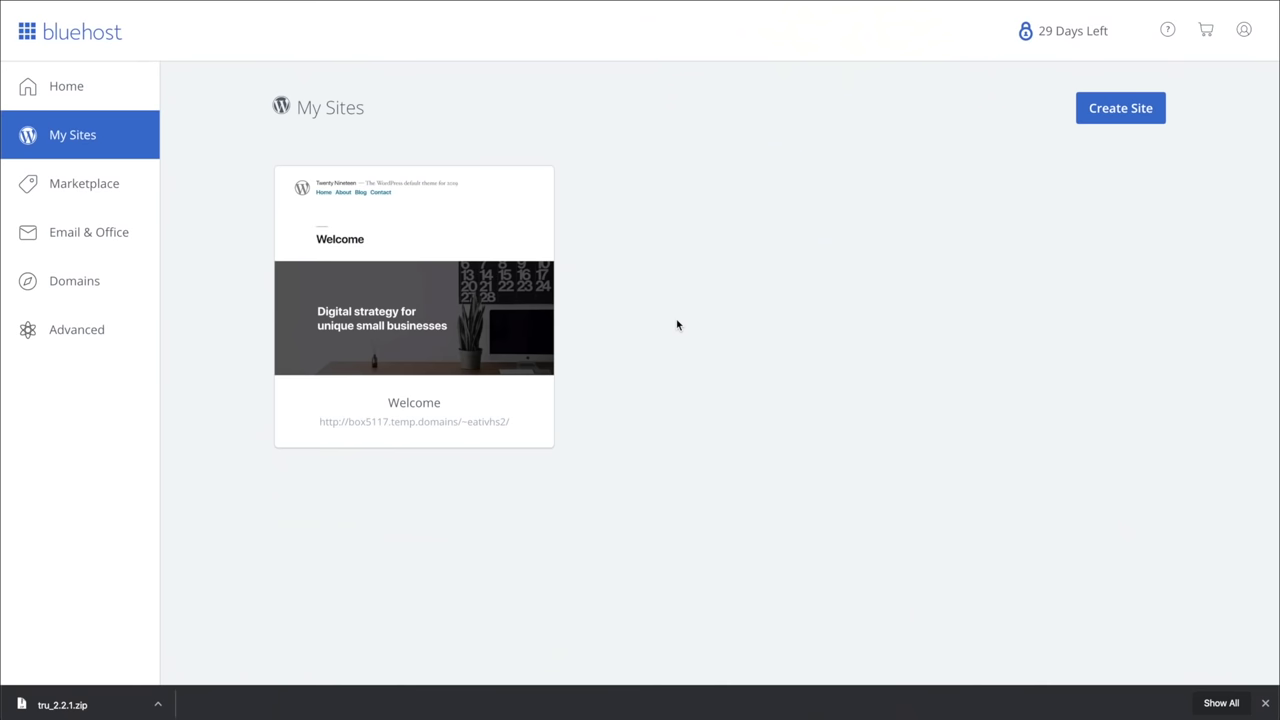
- Log into WordPress for the Welcome site from My Sites and go to the page for adding themes
{"action": "mouse_move", "coordinate": [420, 300]}
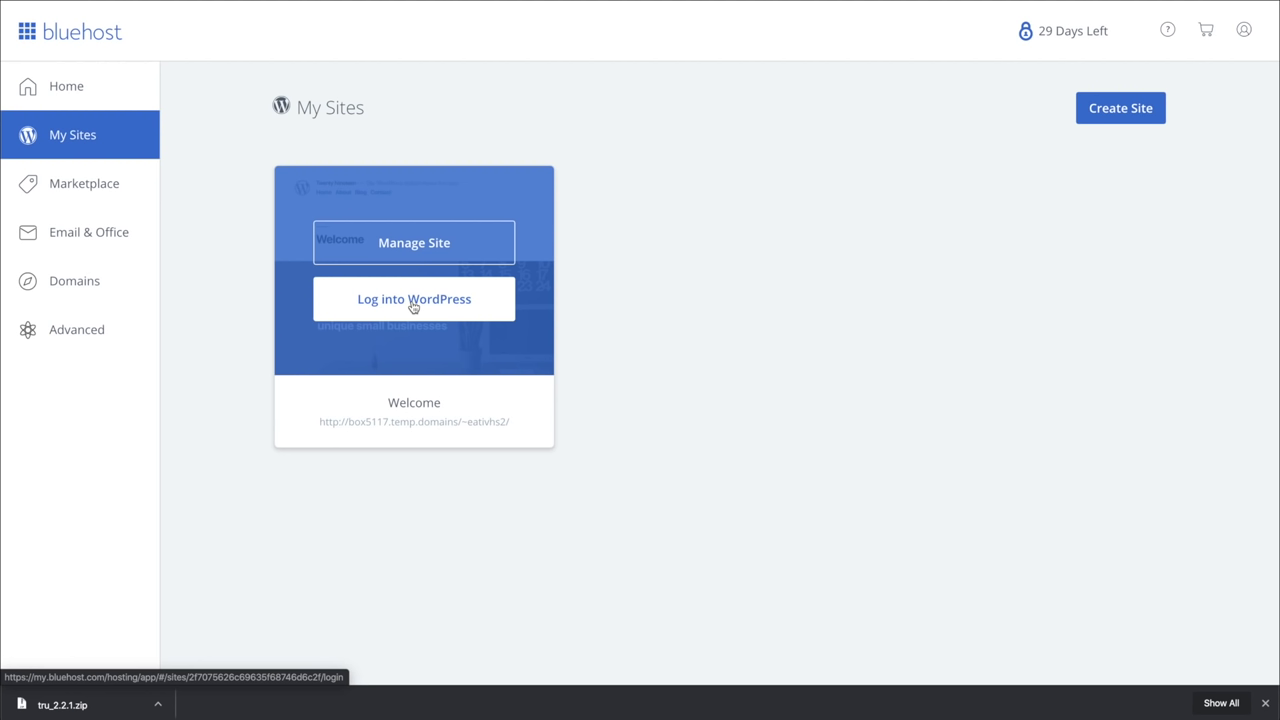
{"action": "left_click", "coordinate": [414, 300]}
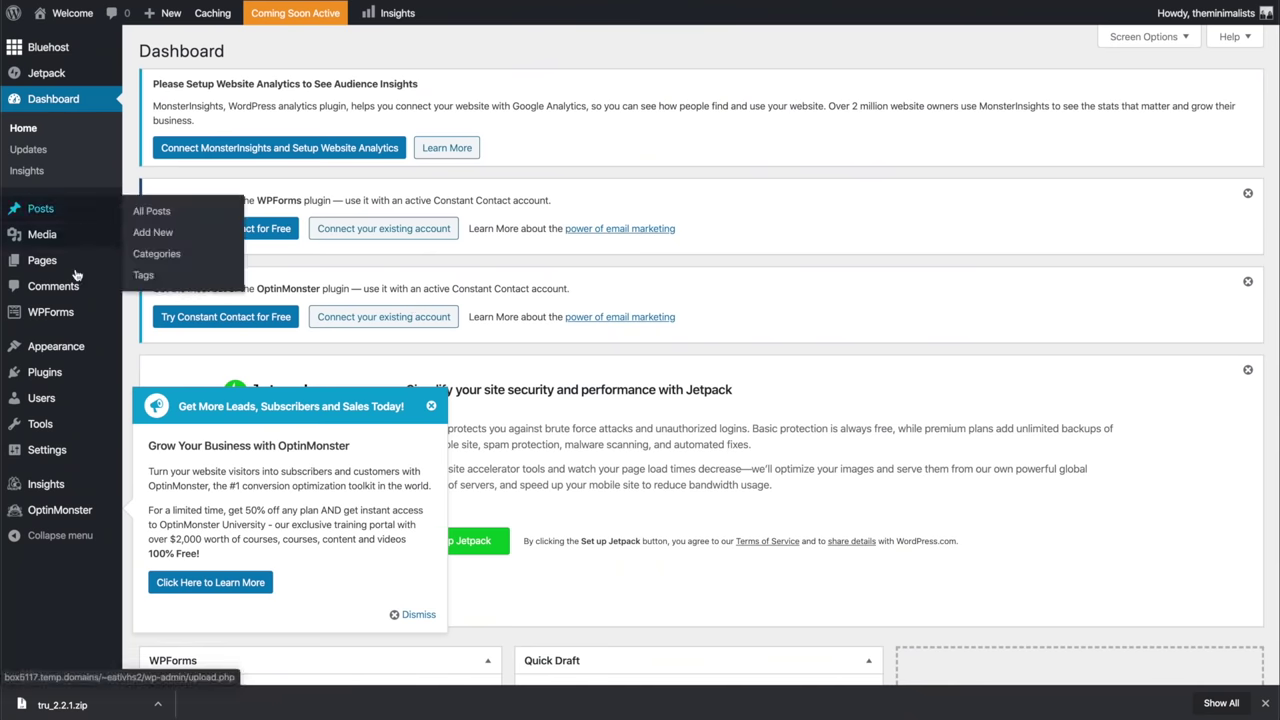
{"action": "mouse_move", "coordinate": [80, 355]}
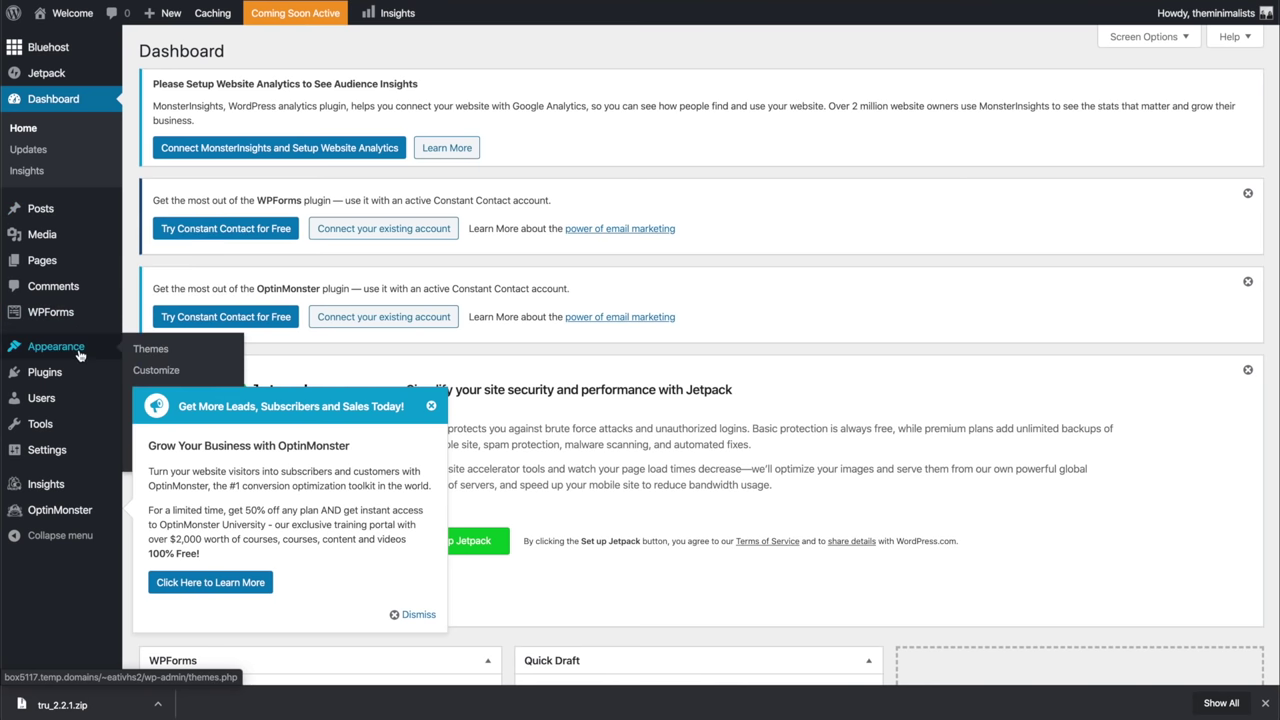
{"action": "left_click", "coordinate": [145, 352]}
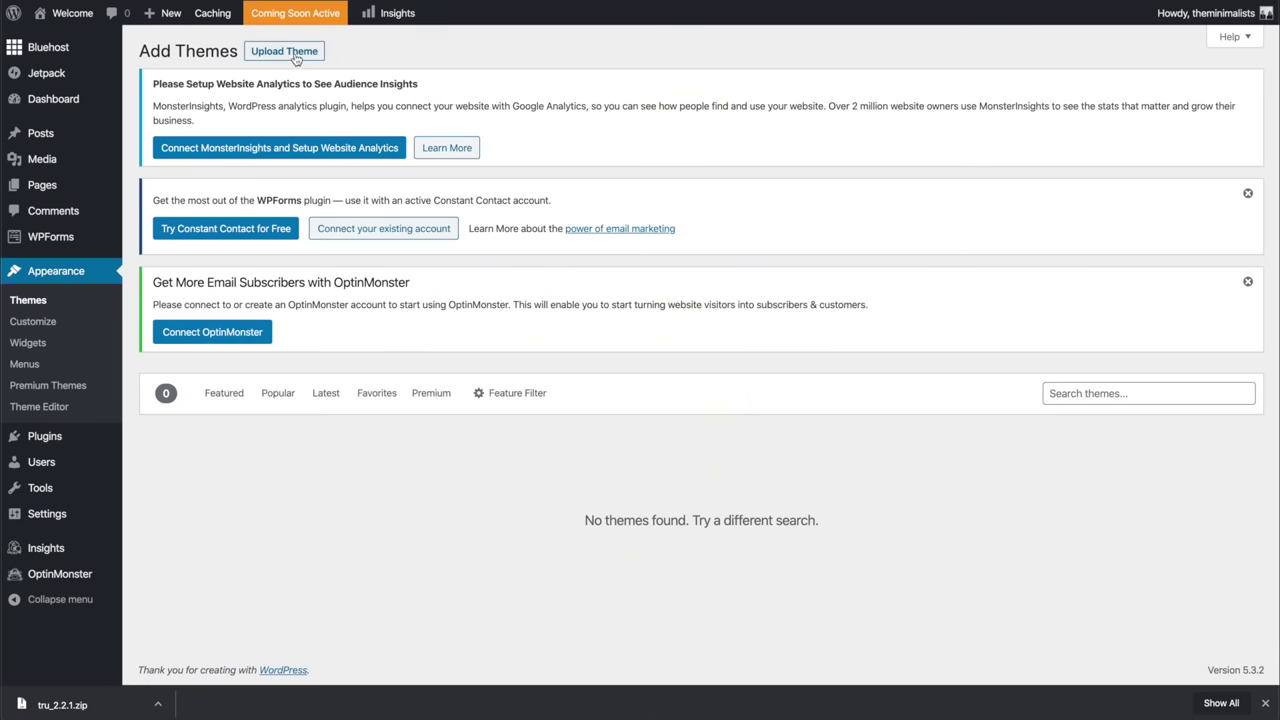
- Upload tru_2.2.1.zip from the Downloads folder as a theme, install it and activate it
{"action": "left_click", "coordinate": [296, 60]}
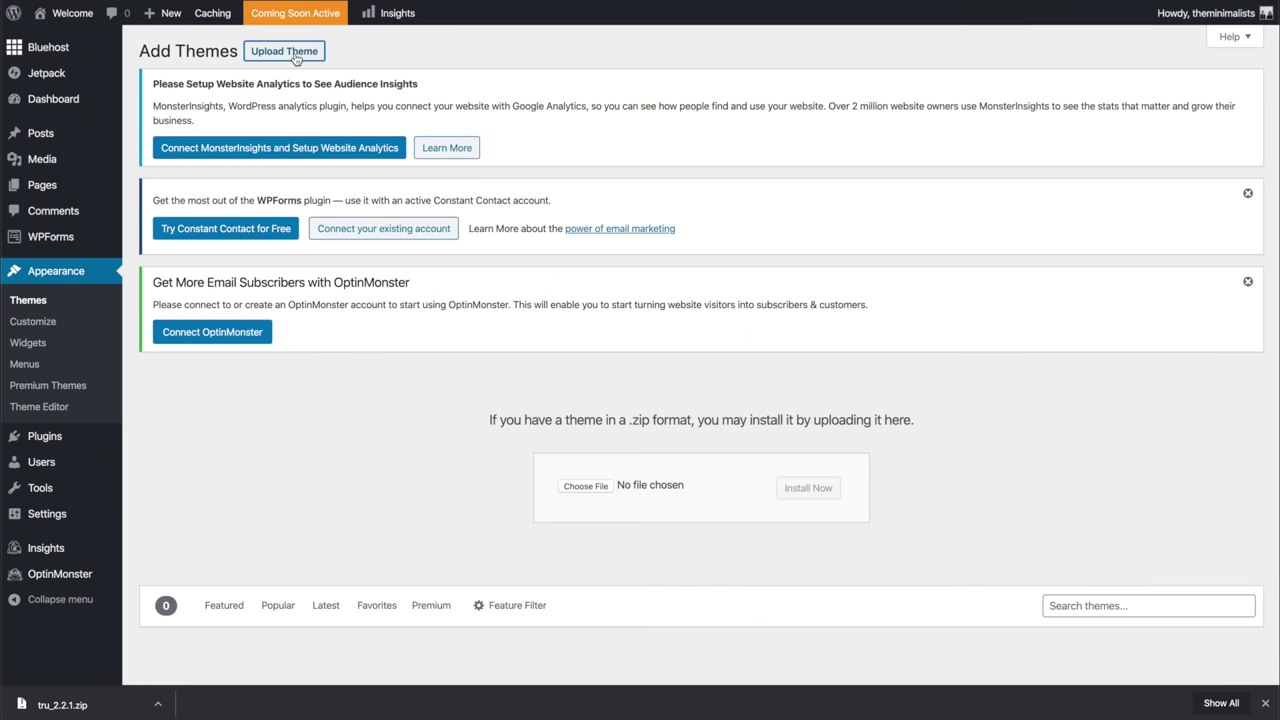
{"action": "left_click", "coordinate": [588, 487]}
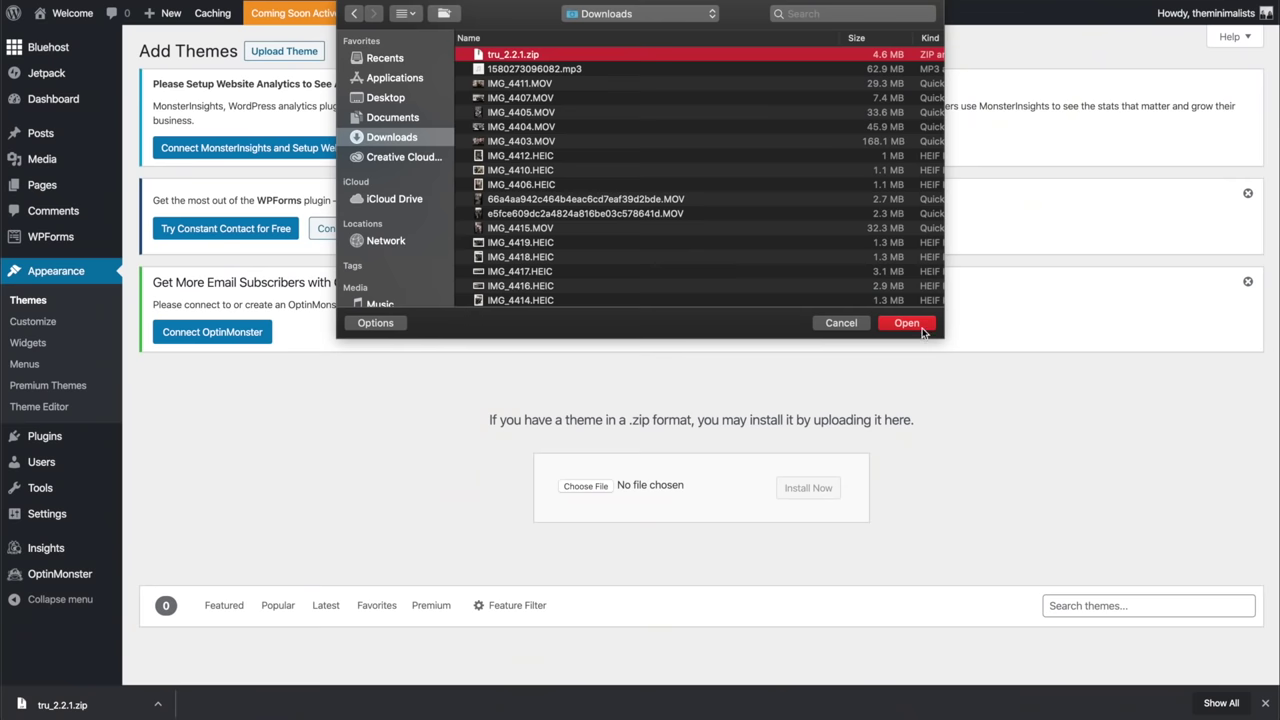
{"action": "left_click", "coordinate": [921, 328]}
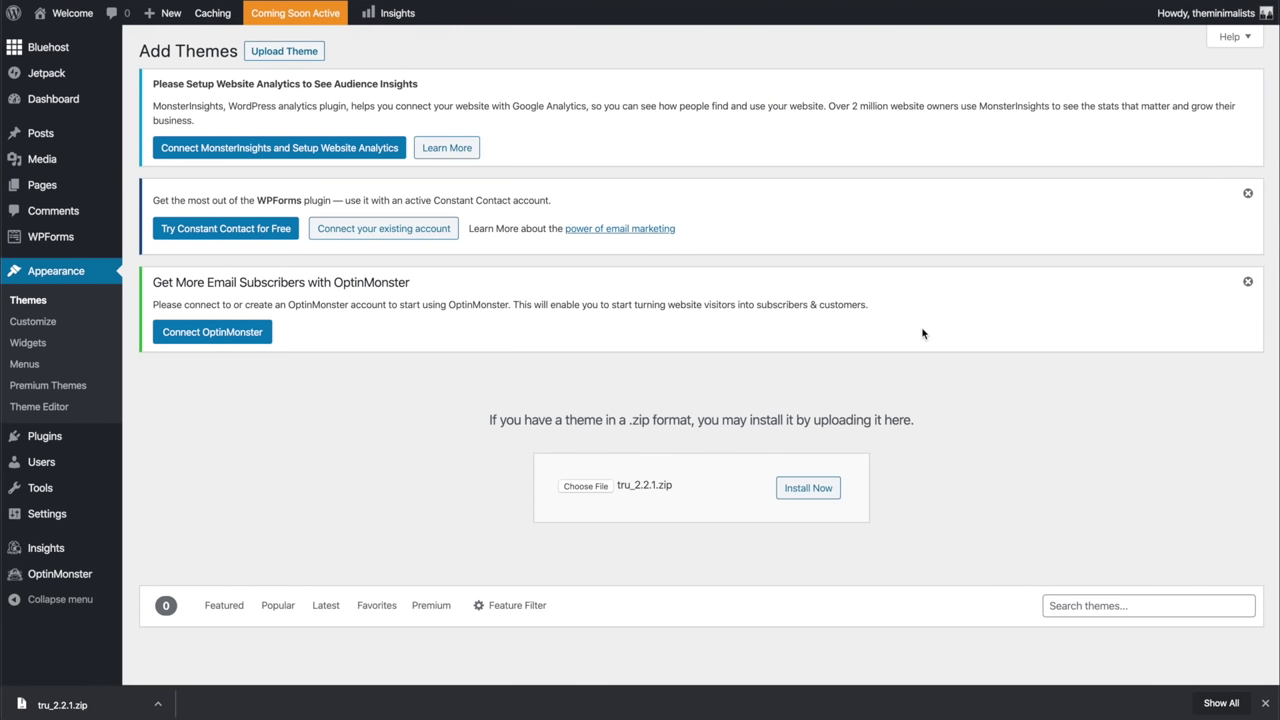
{"action": "left_click", "coordinate": [810, 488]}
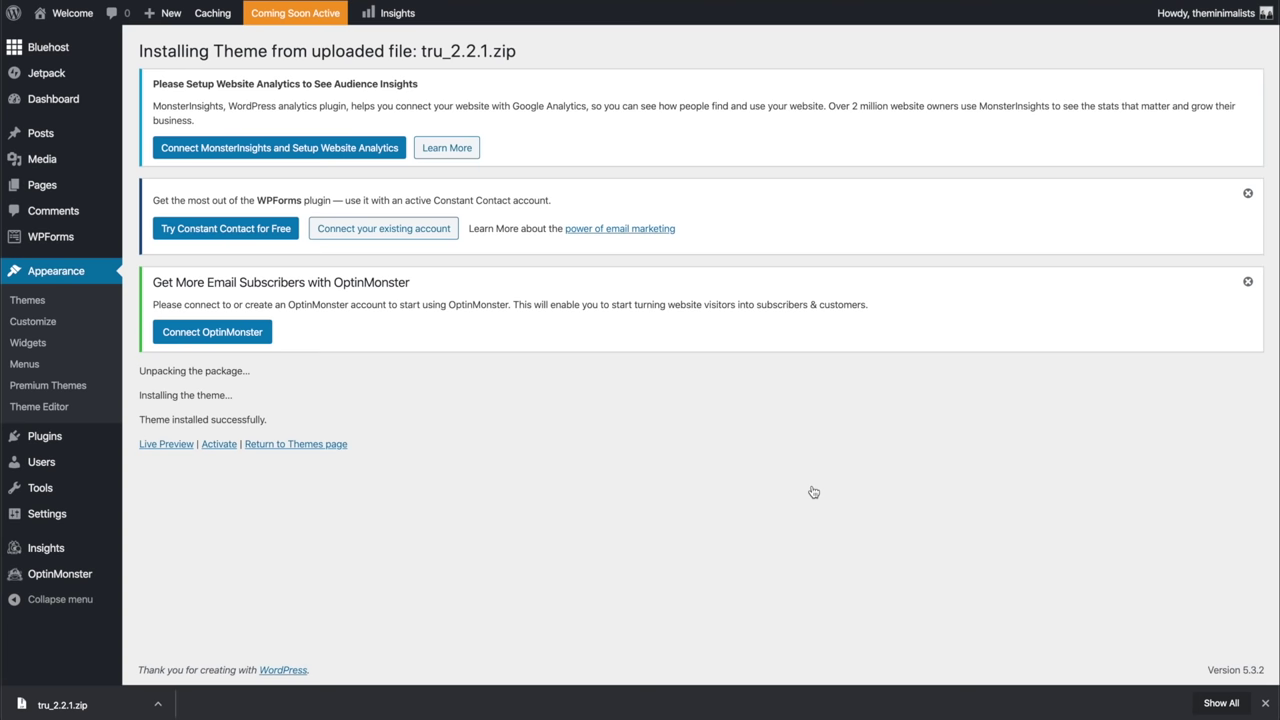
{"action": "left_click", "coordinate": [219, 445]}
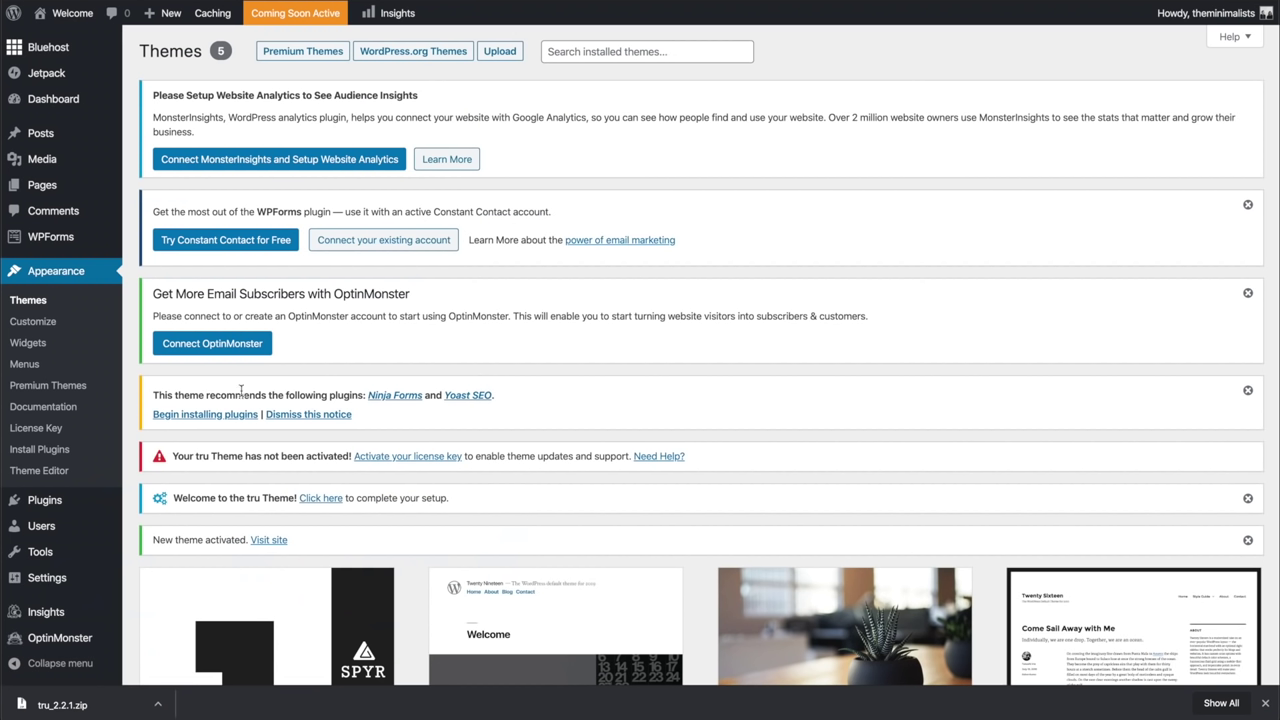
- Search for new plugins with the keyword seo, then install and activate Yoast SEO
{"action": "mouse_move", "coordinate": [44, 500]}
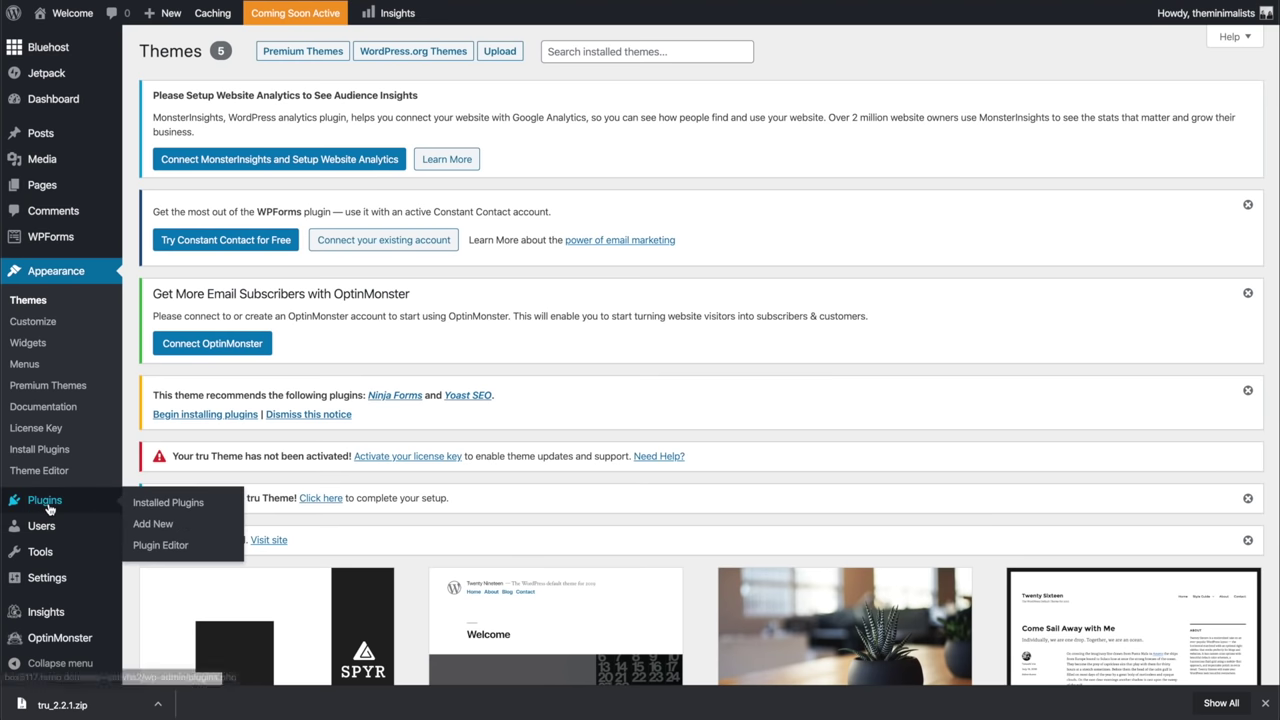
{"action": "left_click", "coordinate": [151, 526]}
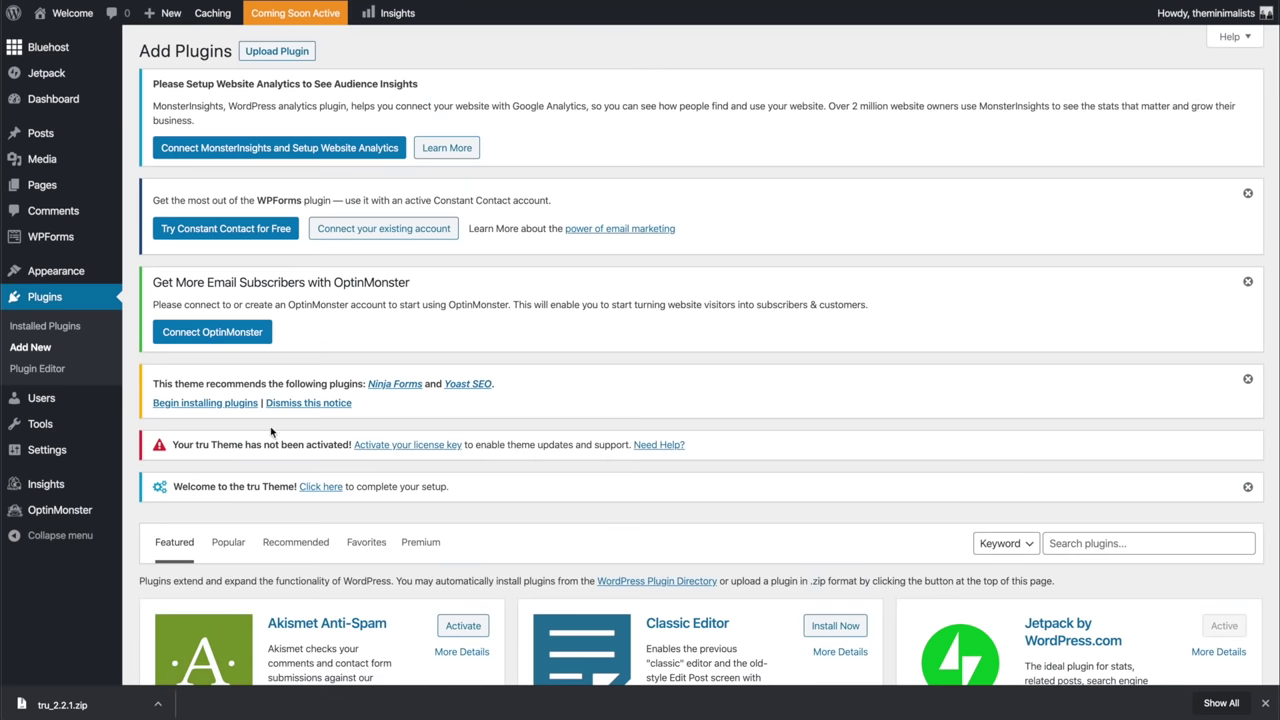
{"action": "type", "text": "seo"}
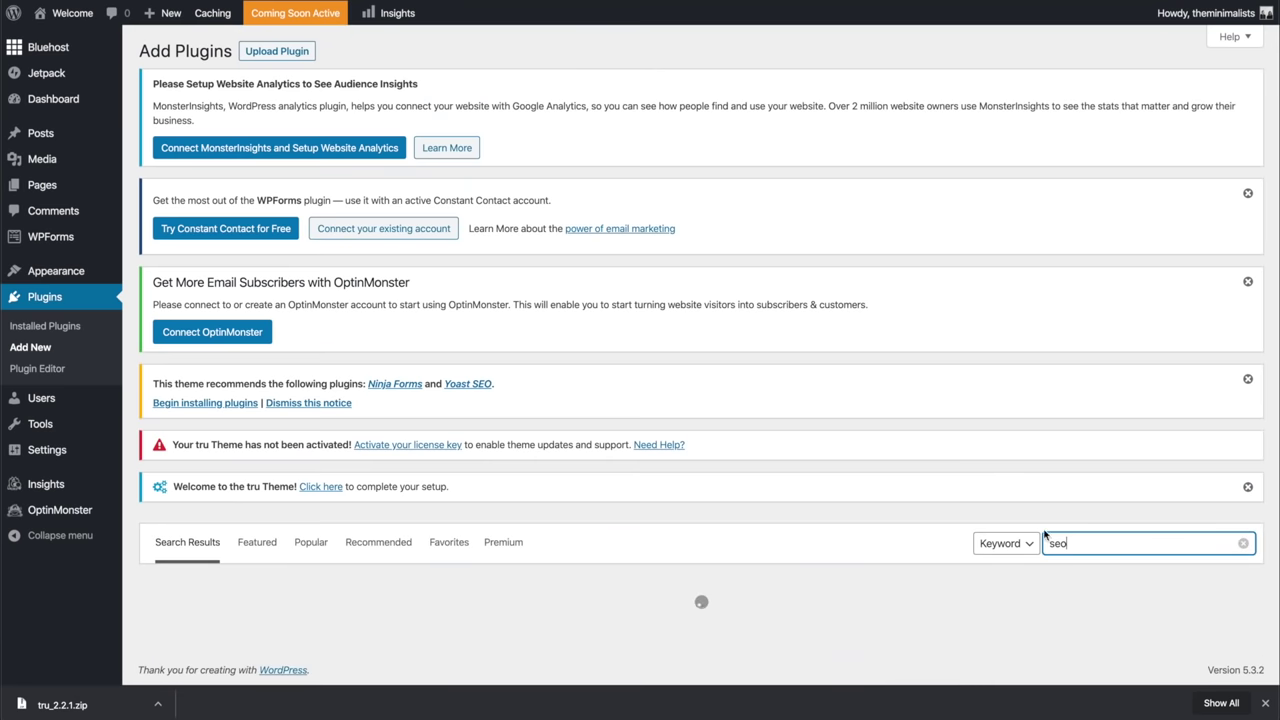
{"action": "scroll", "coordinate": [878, 498], "scroll_direction": "down", "scroll_amount": 3}
{"action": "scroll", "coordinate": [878, 498], "scroll_direction": "down", "scroll_amount": 1}
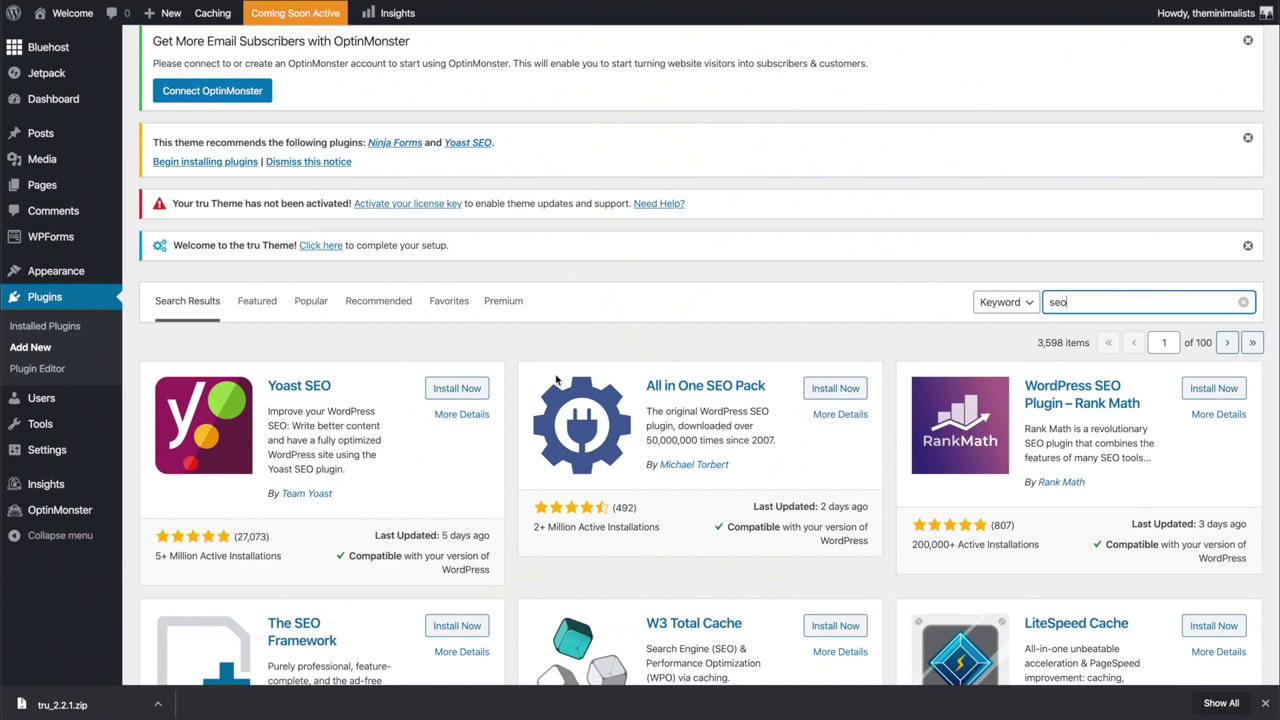
{"action": "left_click", "coordinate": [458, 389]}
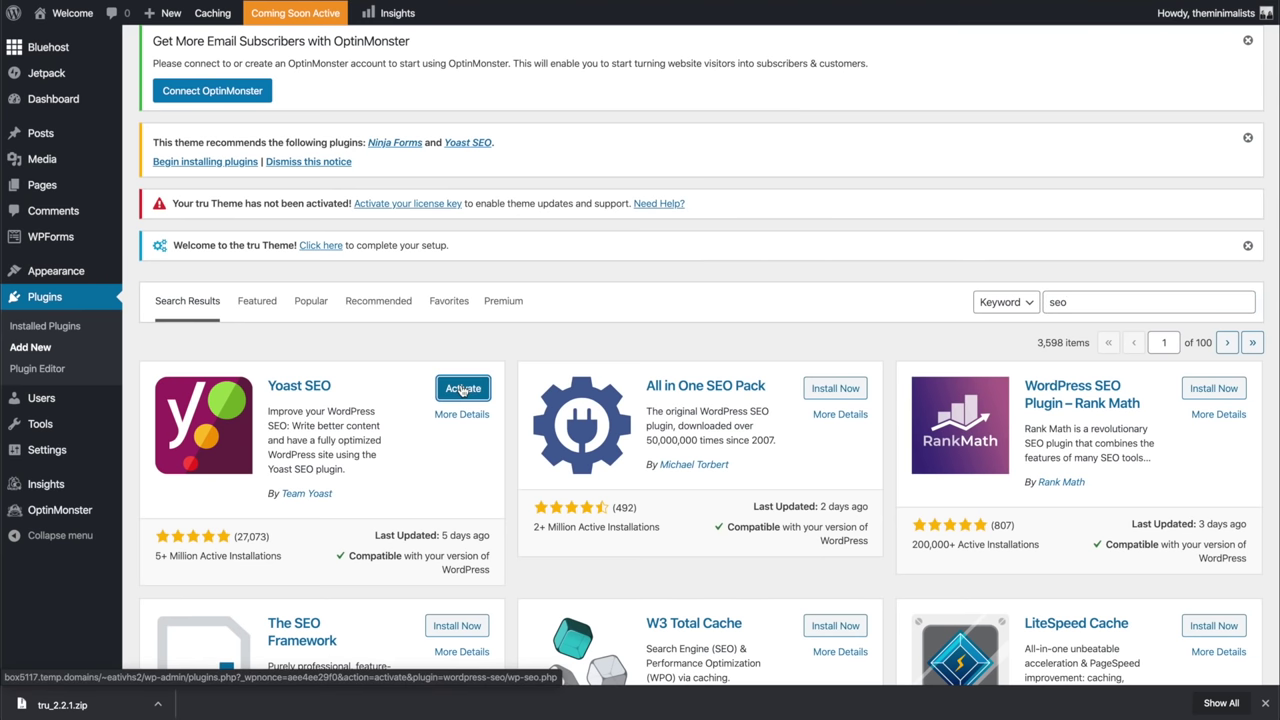
{"action": "left_click", "coordinate": [462, 390]}
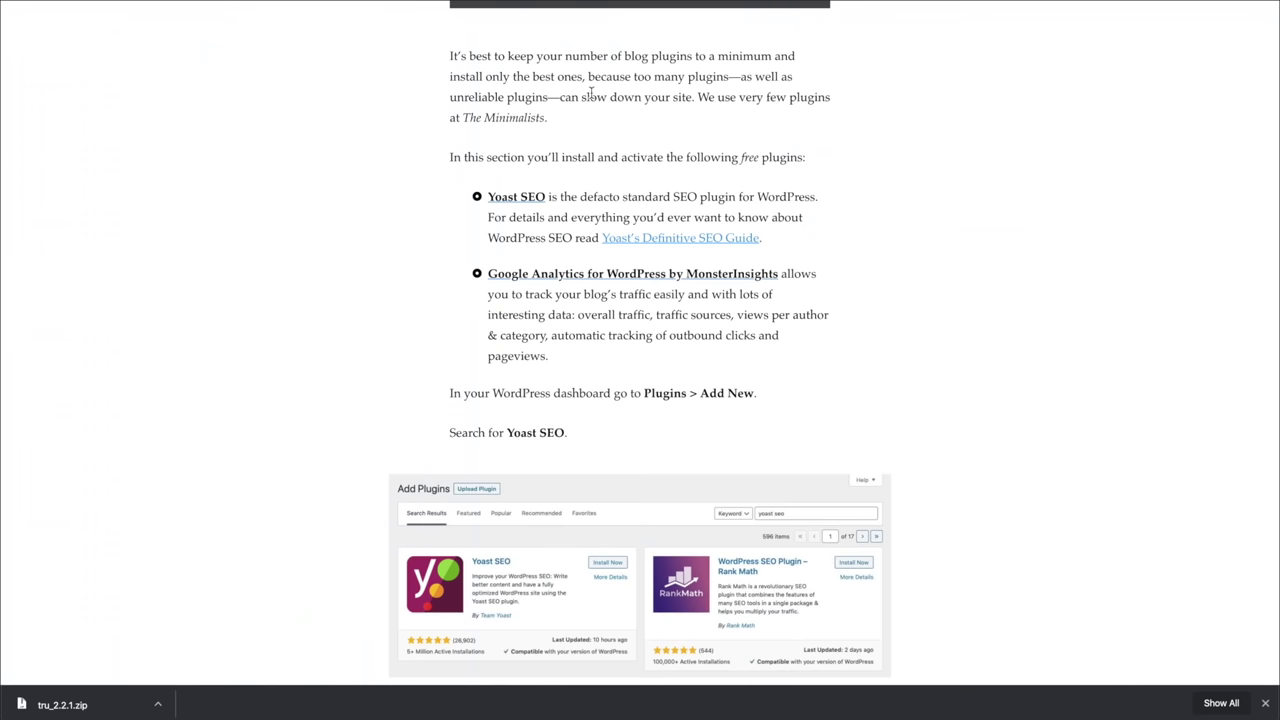
- Return to the blogging guide's plugin section and jump ahead to Step 5 on writing compelling content
{"action": "scroll", "coordinate": [590, 93], "scroll_direction": "up", "scroll_amount": 2}
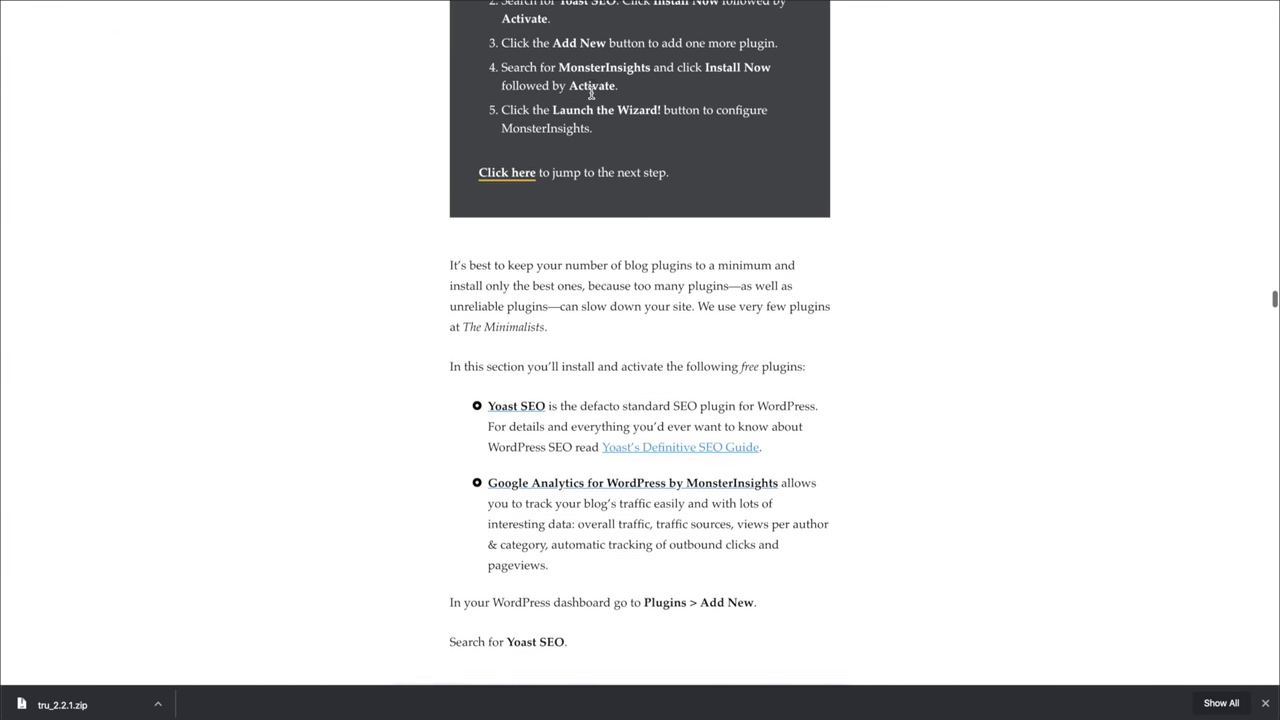
{"action": "left_click", "coordinate": [512, 173]}
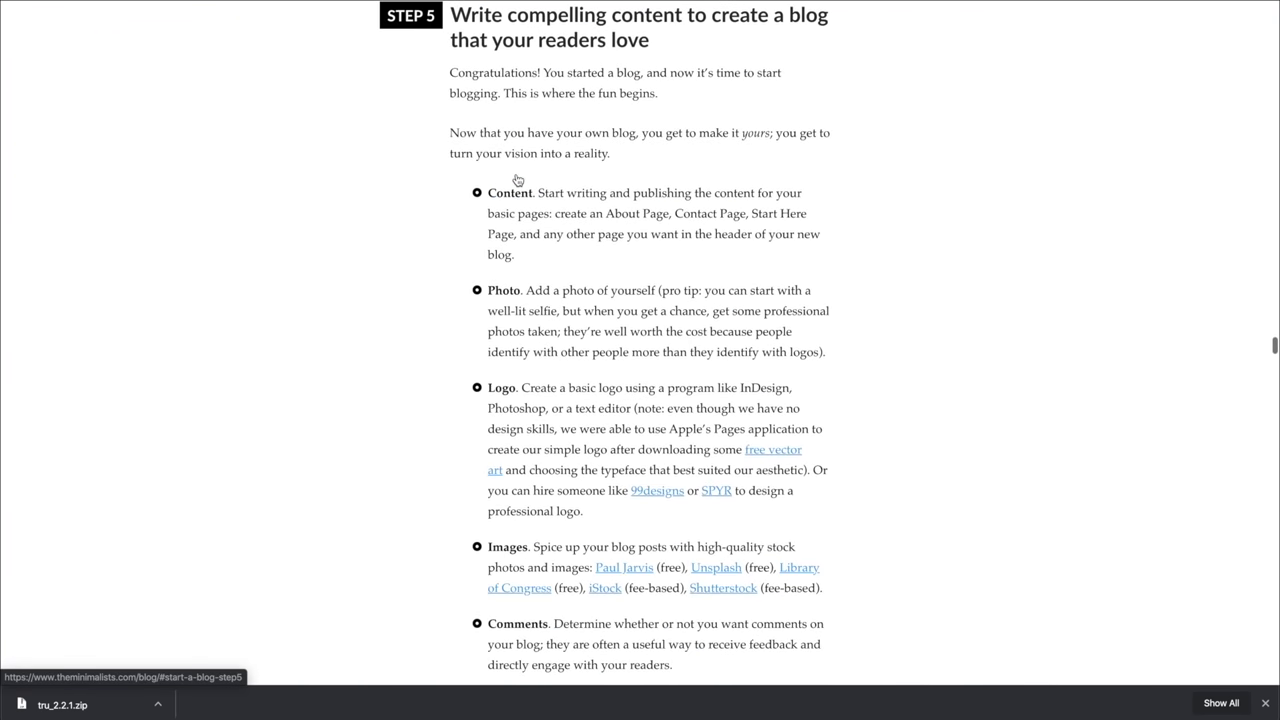